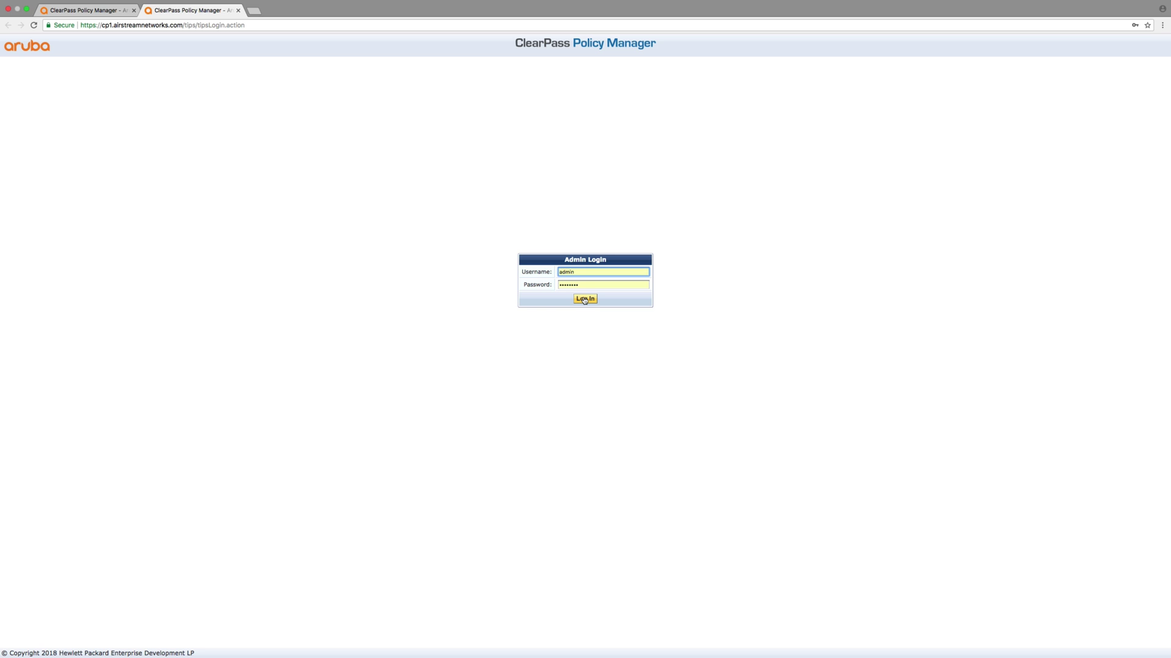
Log in to ClearPass Policy Manager as admin, re-entering the password after the invalid-password error
left_click(585, 299)
left_click(543, 286)
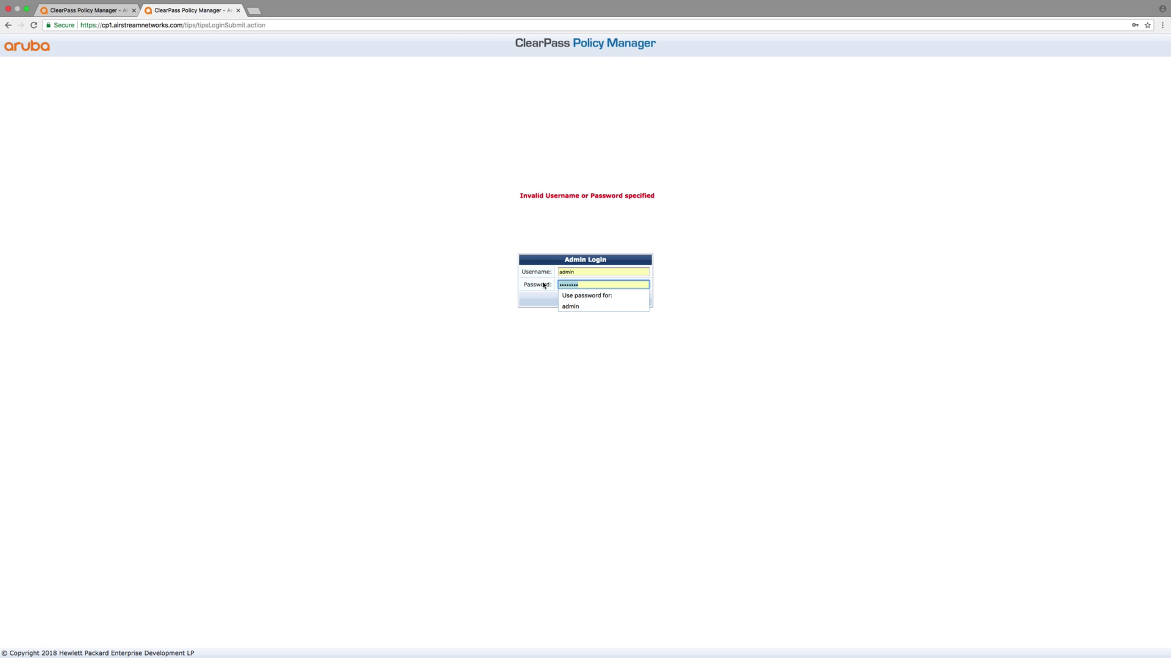
type("••••")
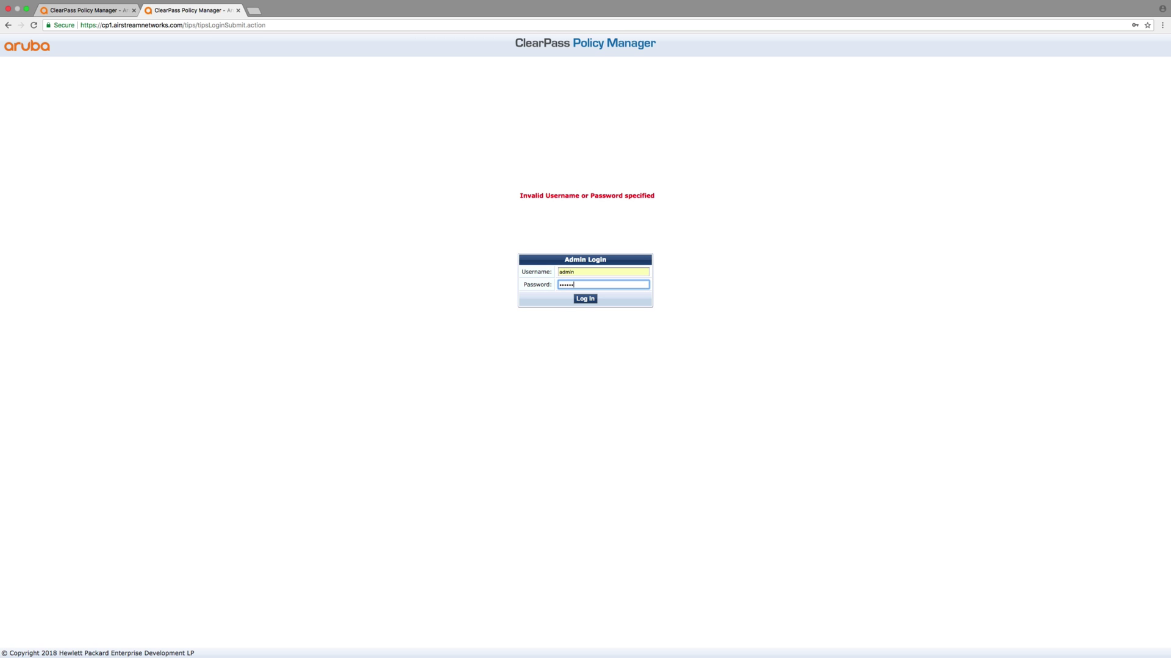
key("Return")
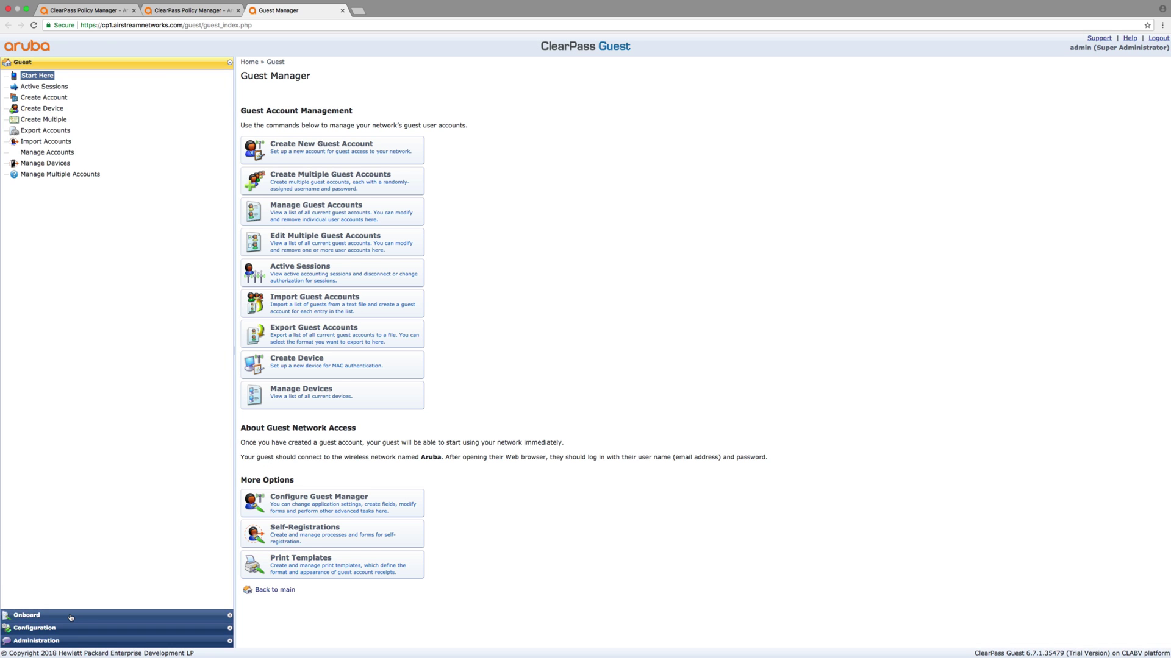
Edit the Air-Self-Registration page and open its Register Page form field list
left_click(49, 628)
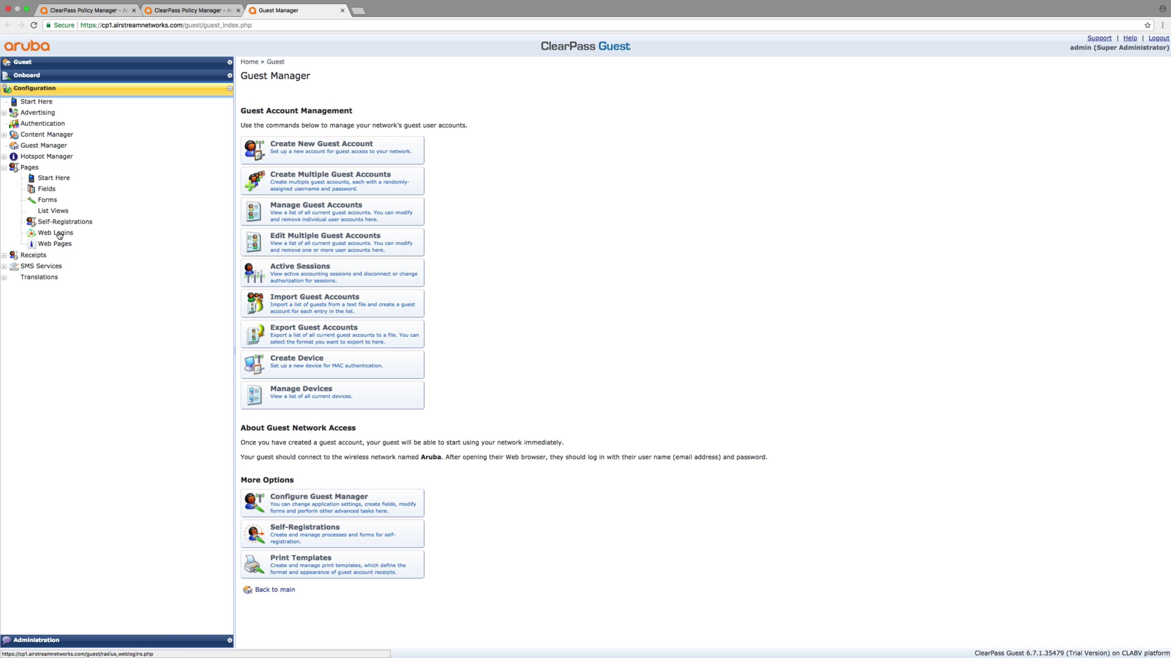
left_click(64, 225)
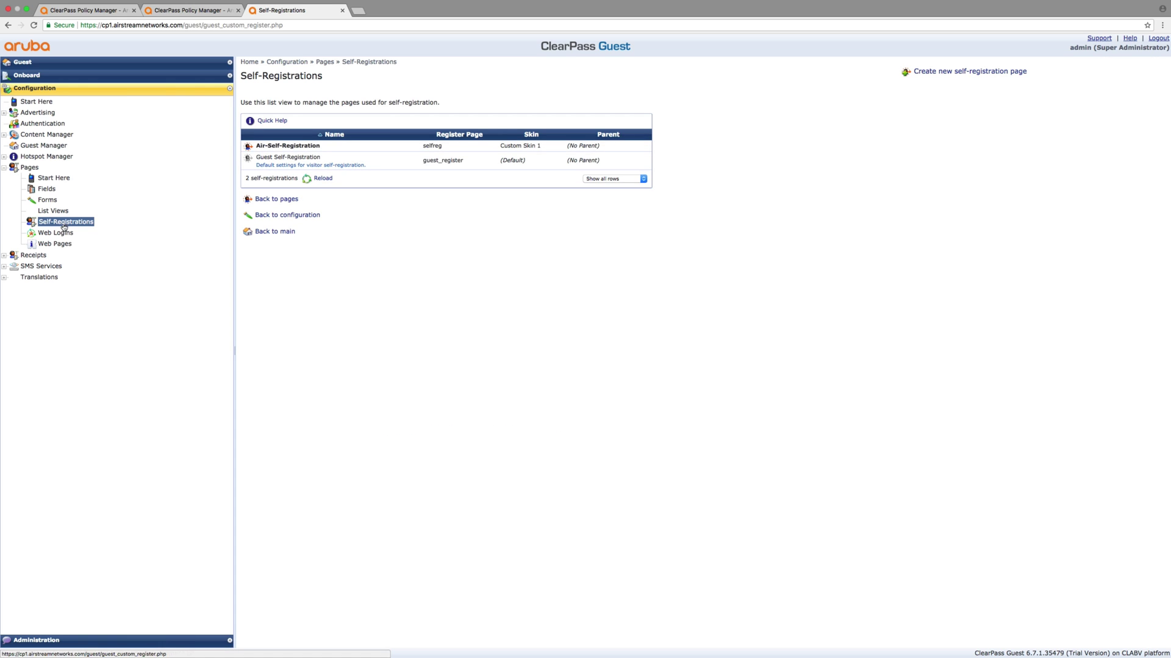
left_click(267, 149)
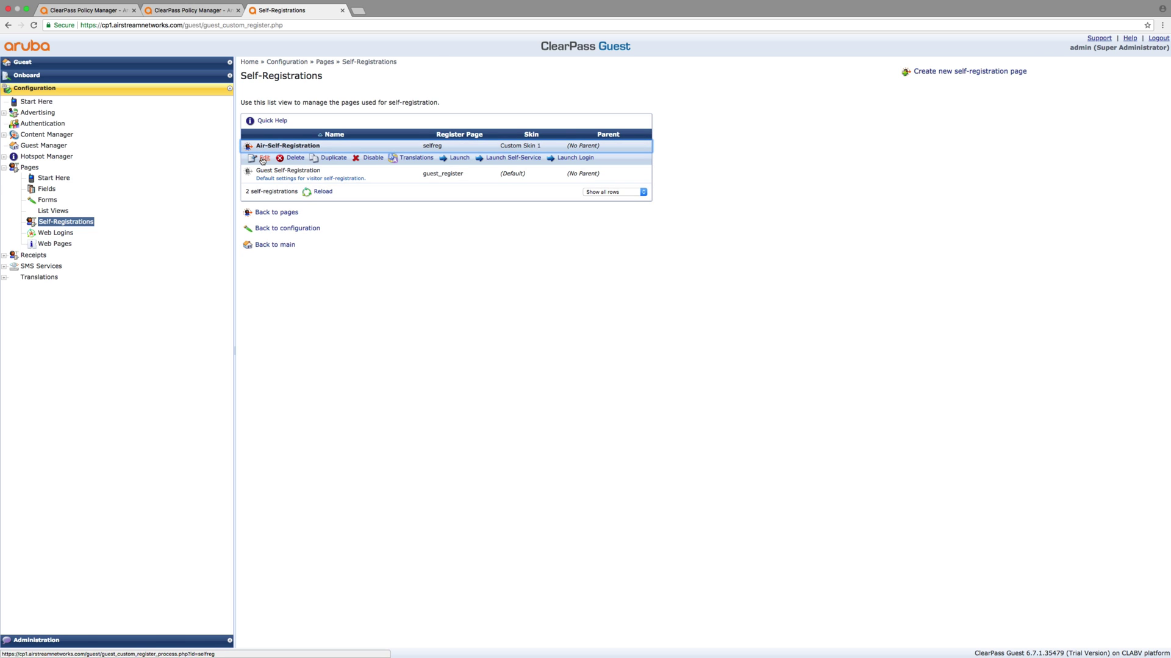
left_click(263, 159)
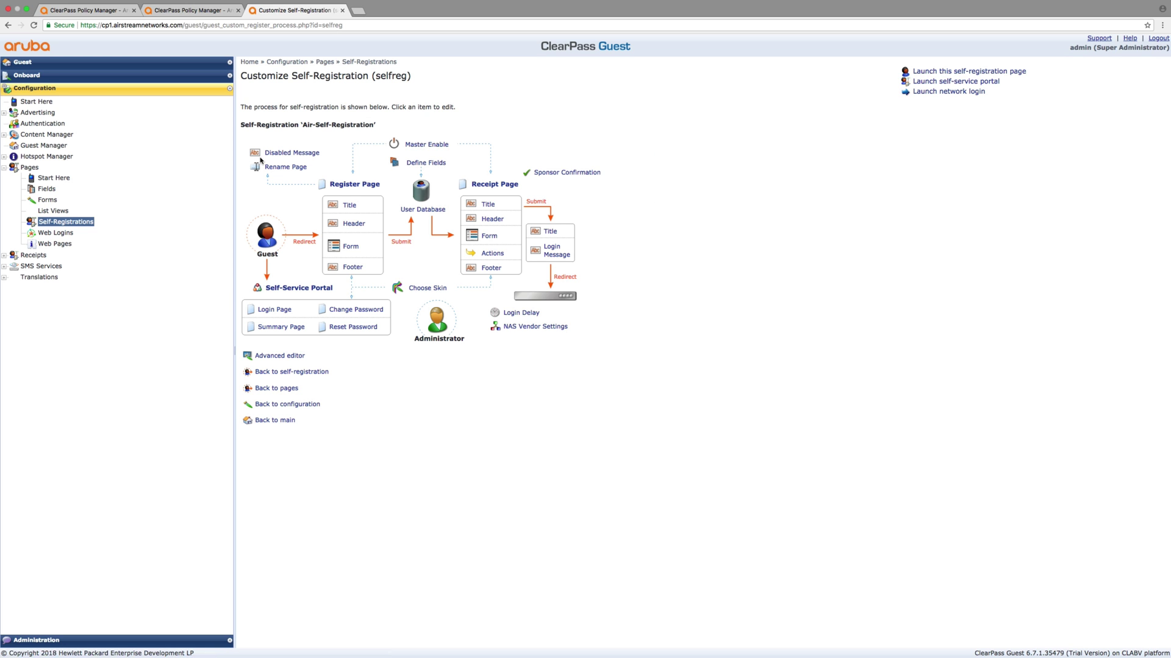
left_click(351, 249)
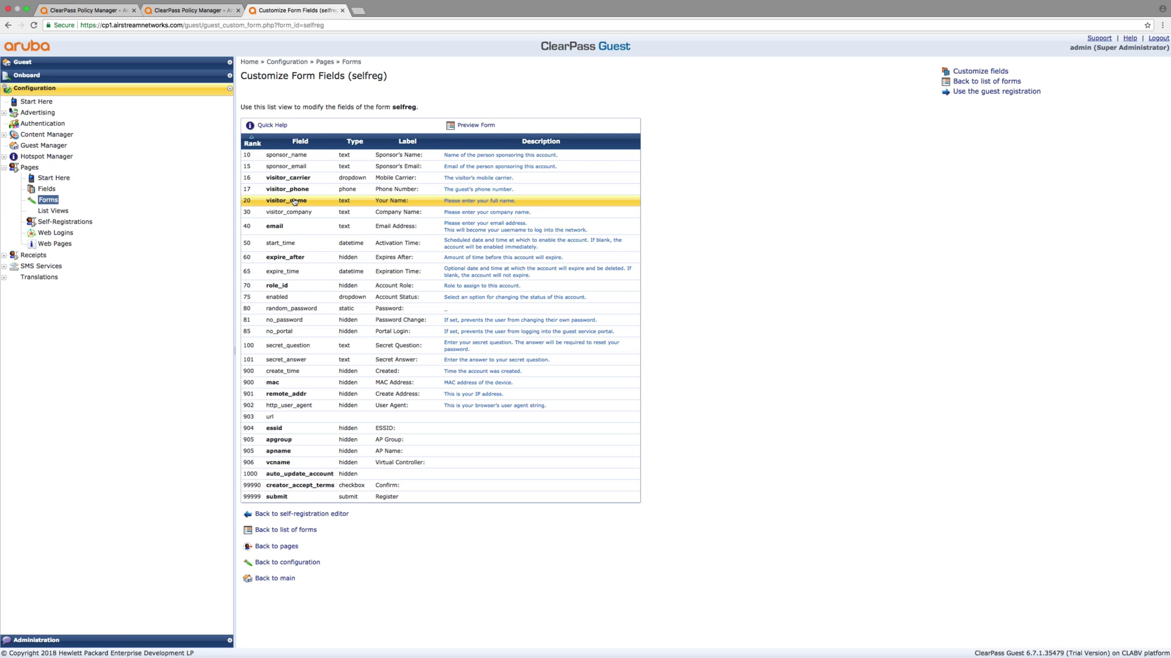
left_click(456, 180)
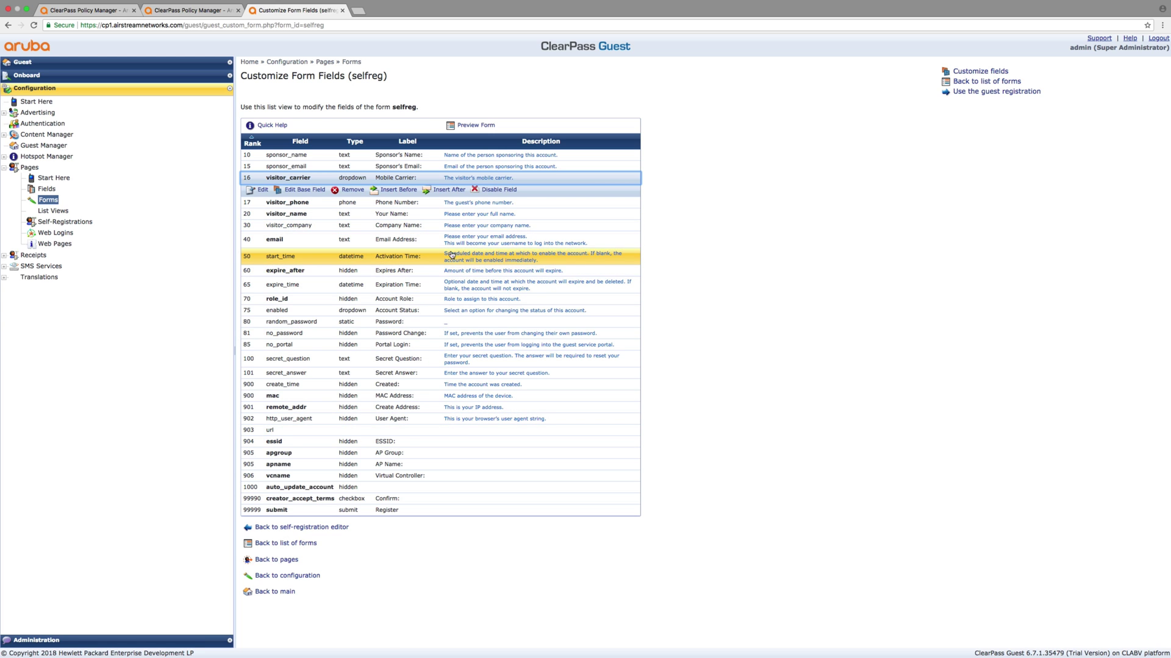
left_click(461, 227)
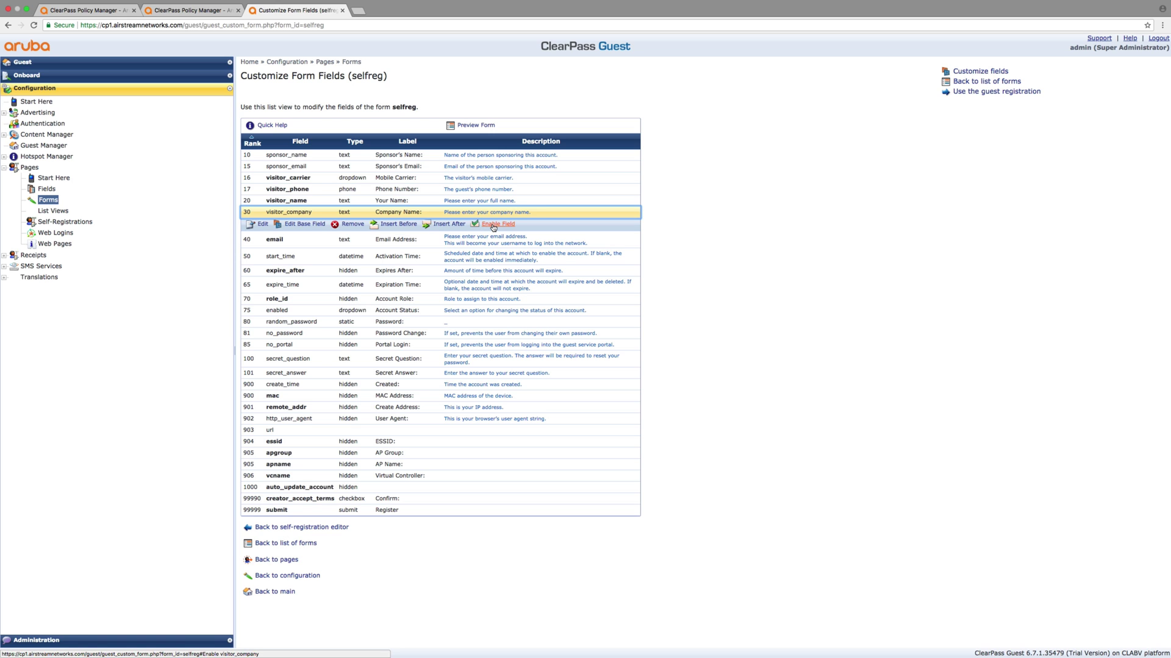
left_click(440, 323)
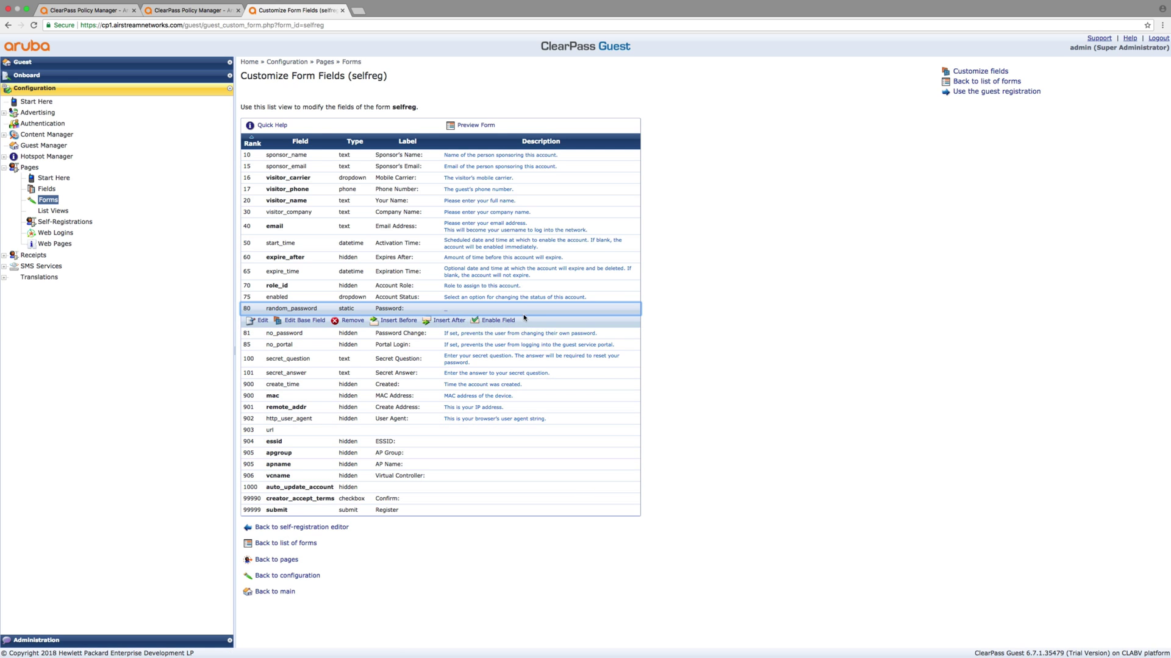
left_click(301, 170)
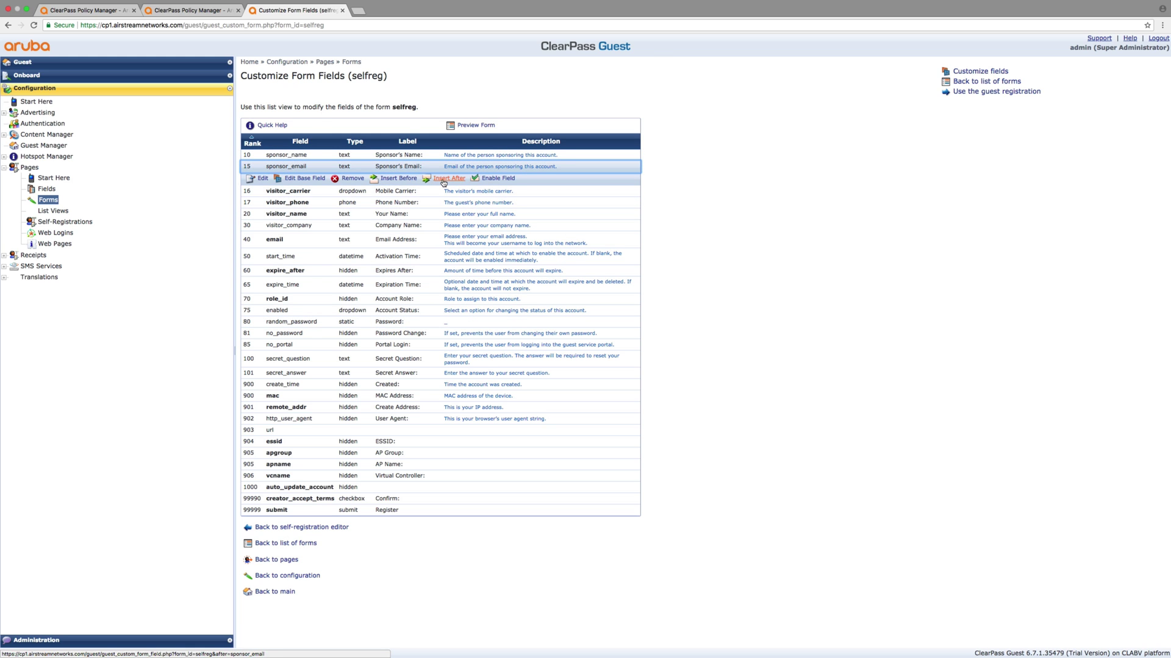
Insert a new field before sponsor_email and choose room_number as its field name
left_click(393, 180)
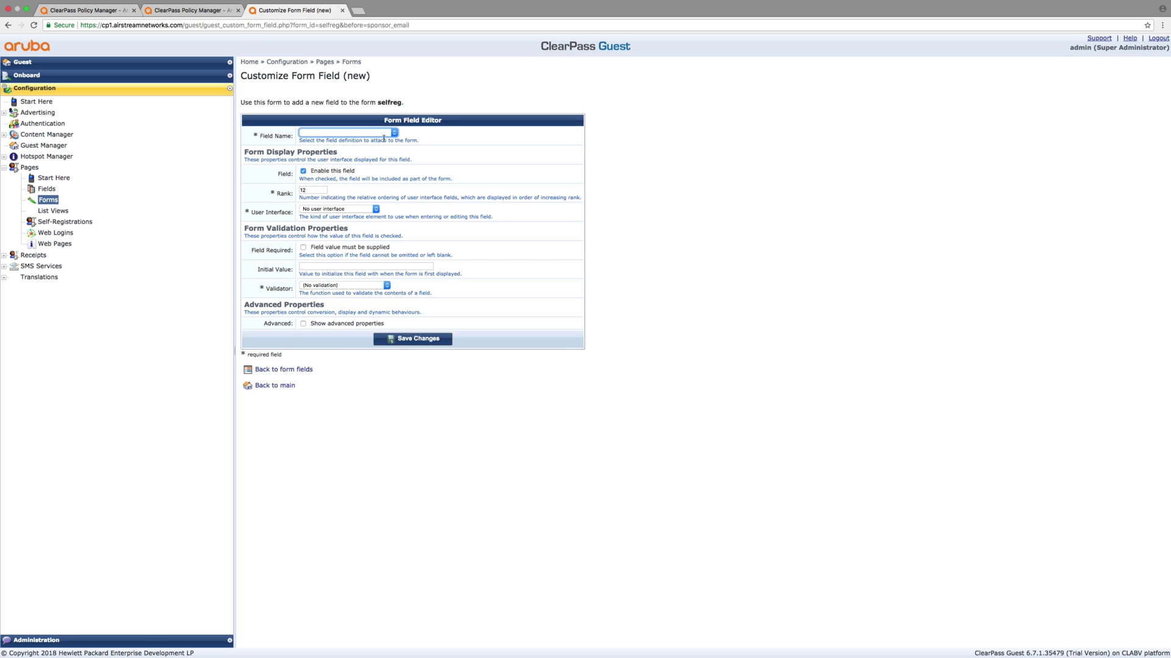
left_click(394, 133)
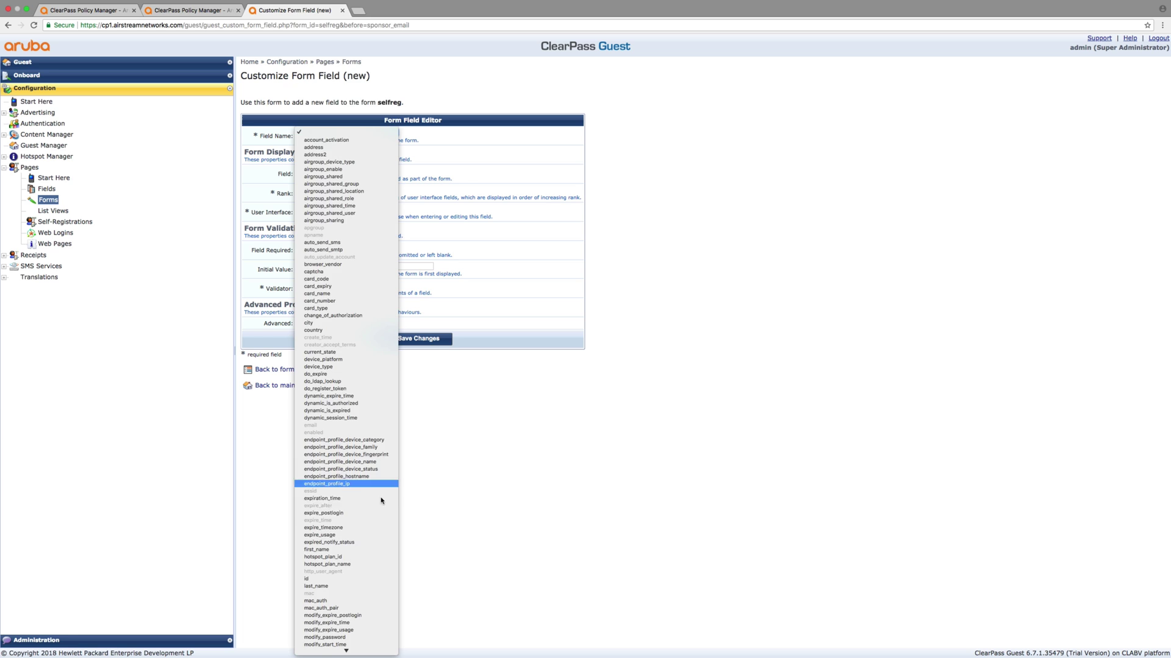
scroll(382, 488, "down", 3)
scroll(380, 516, "down", 5)
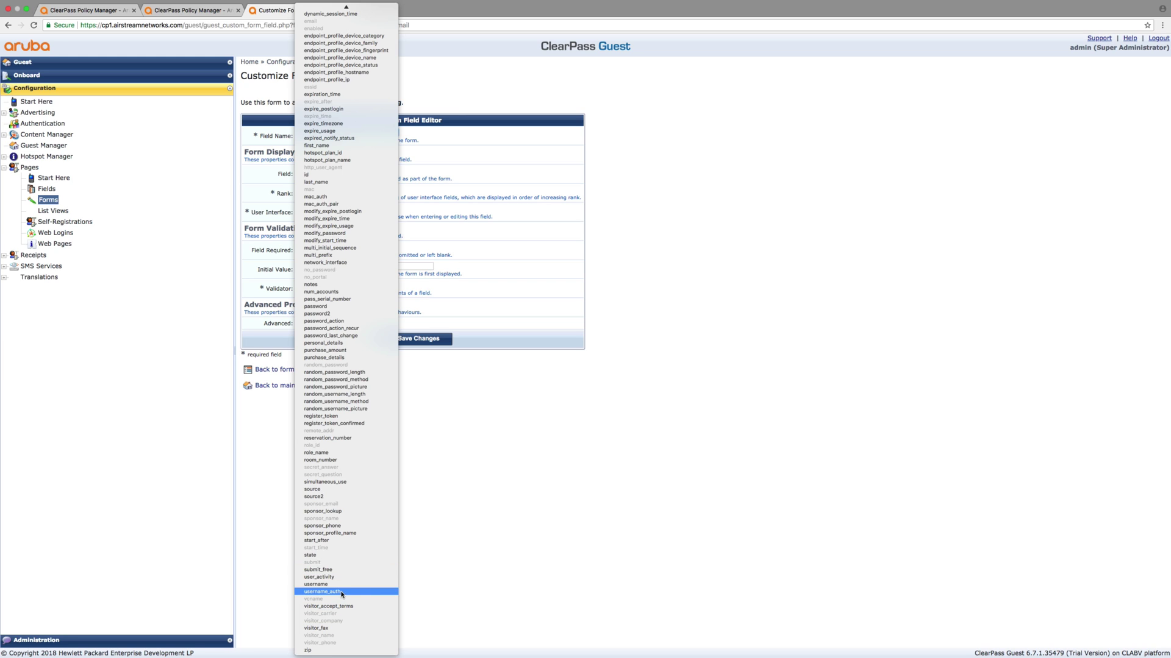
left_click(332, 461)
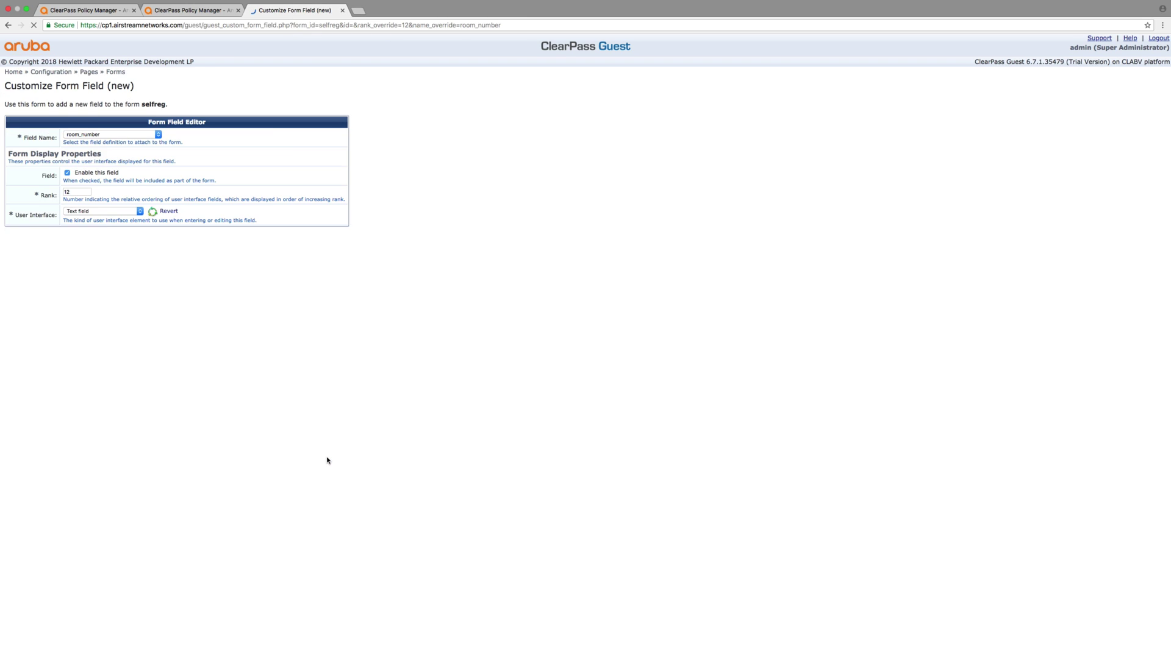
Review the required Room Number field settings at rank 12 and save the field
scroll(326, 461, "down", 1)
scroll(354, 392, "down", 1)
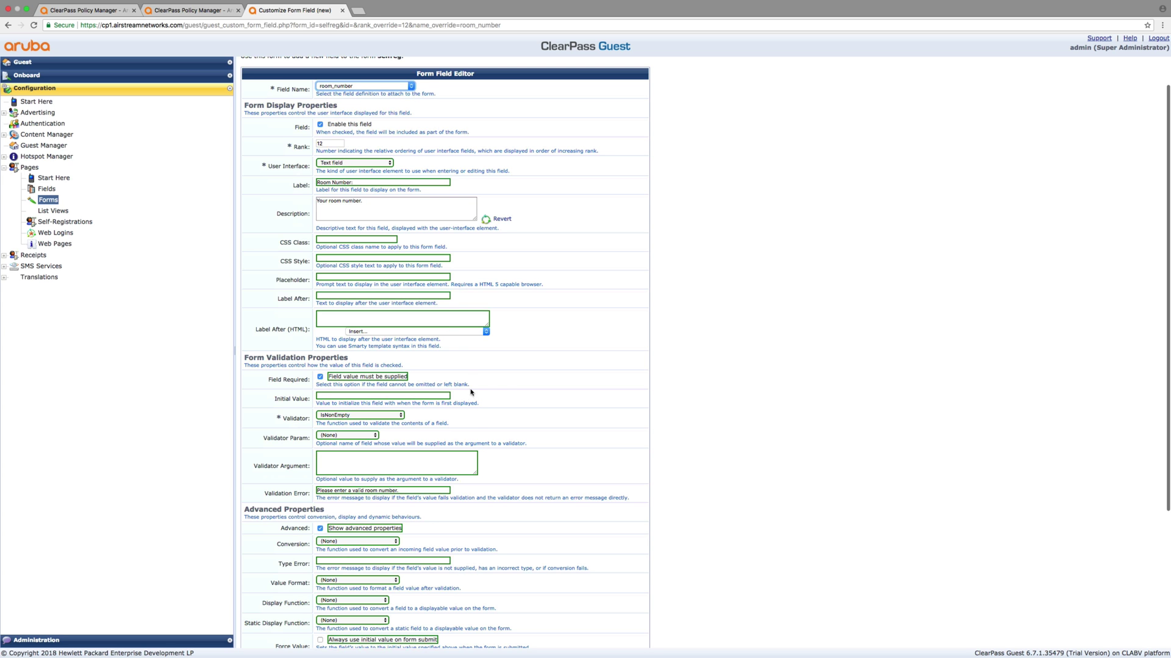
scroll(473, 427, "down", 2)
scroll(473, 427, "down", 7)
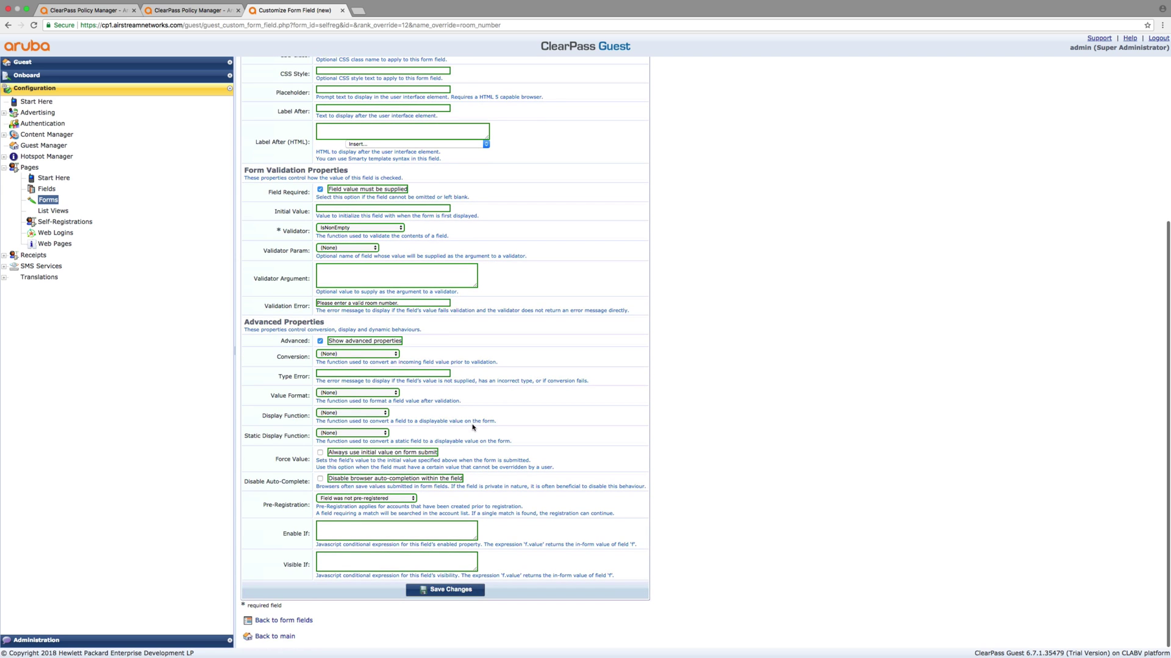
scroll(486, 274, "up", 10)
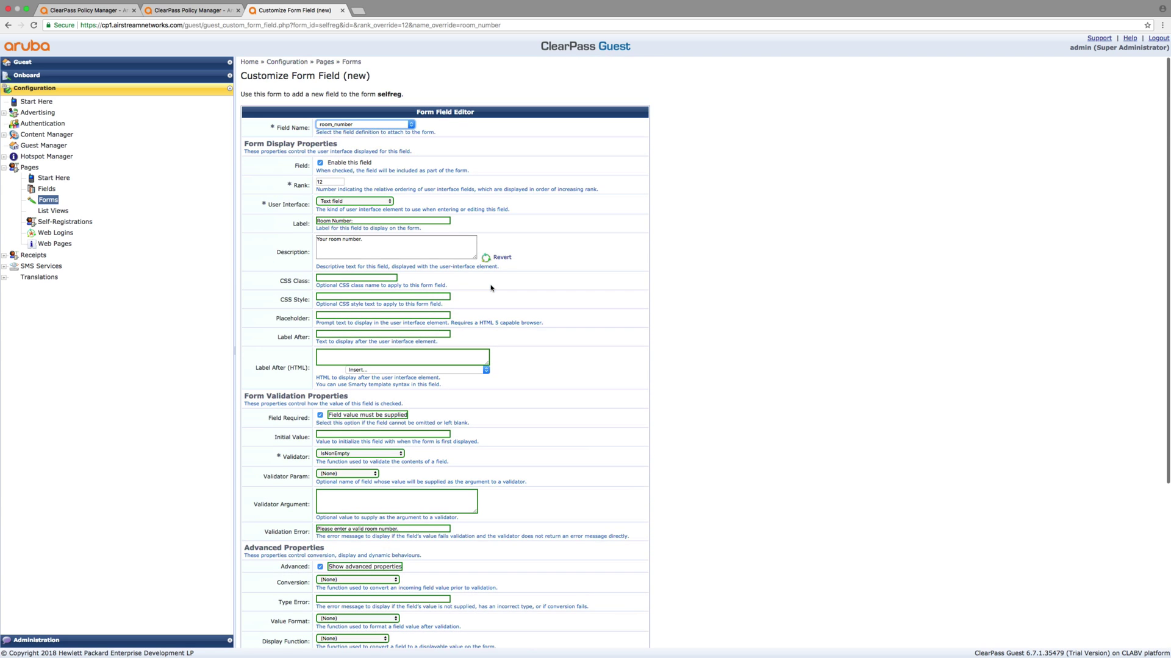
scroll(491, 287, "down", 10)
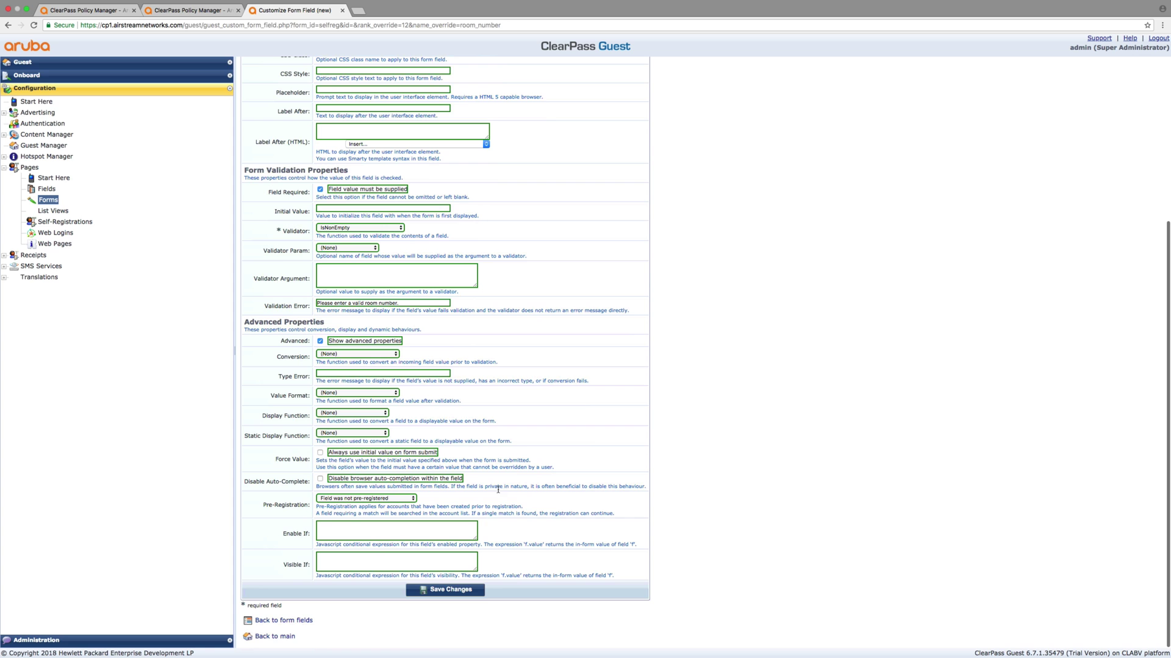
left_click(457, 592)
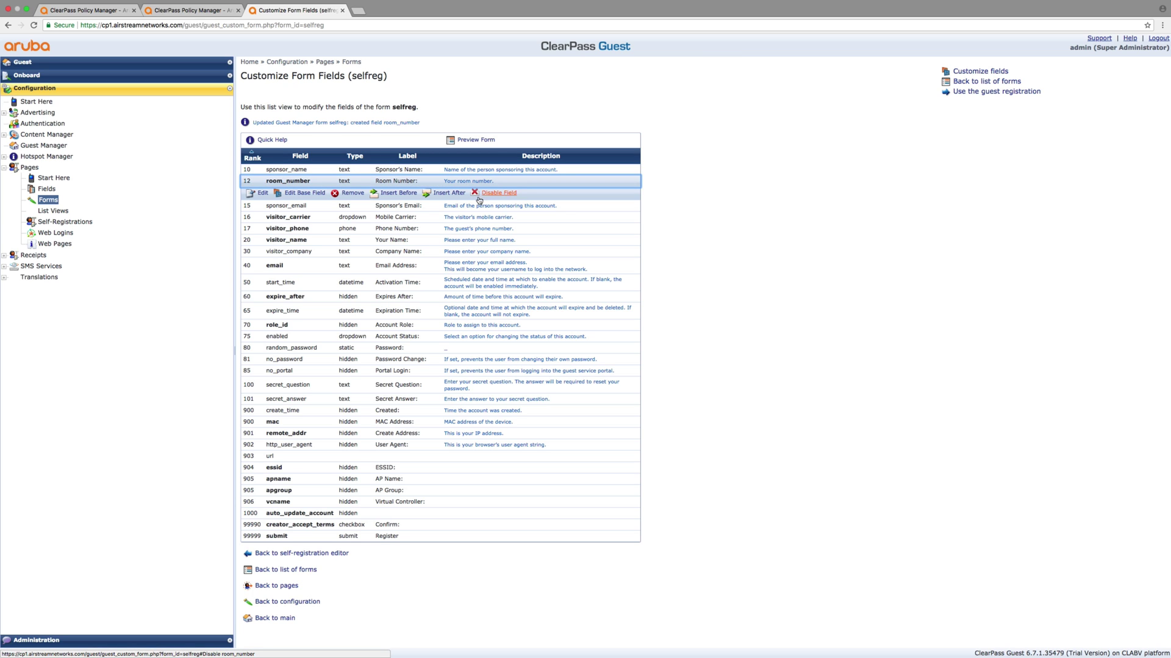
Preview the selfreg form, checking the Mobile Carrier choices below the new Room Number field
left_click(482, 142)
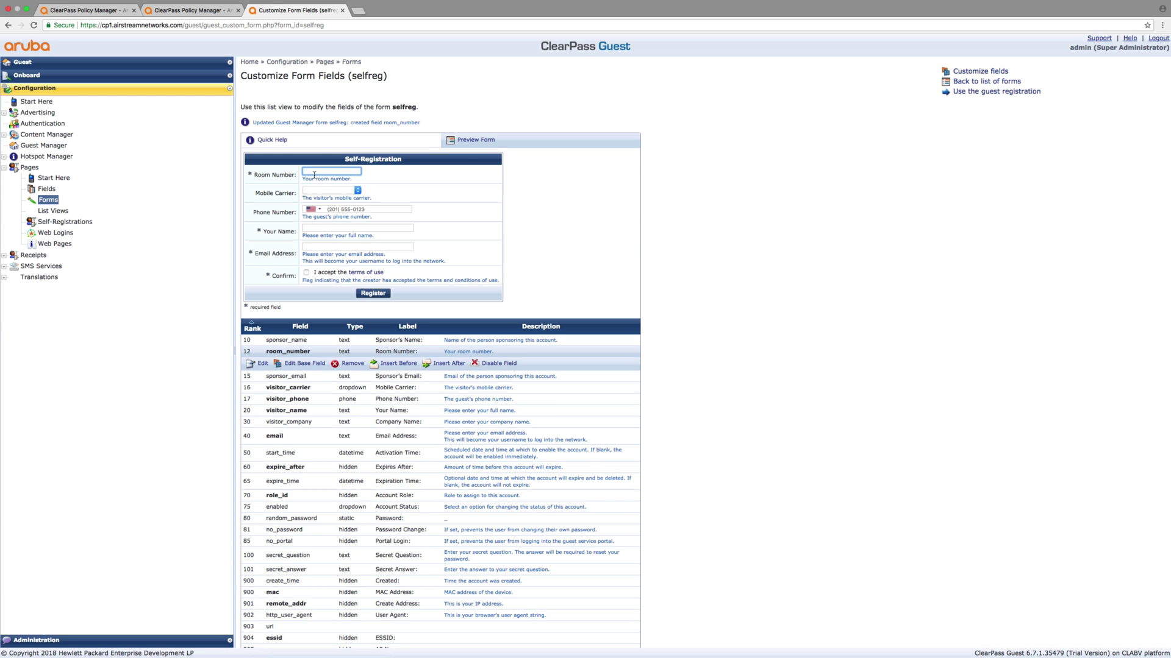
left_click(358, 191)
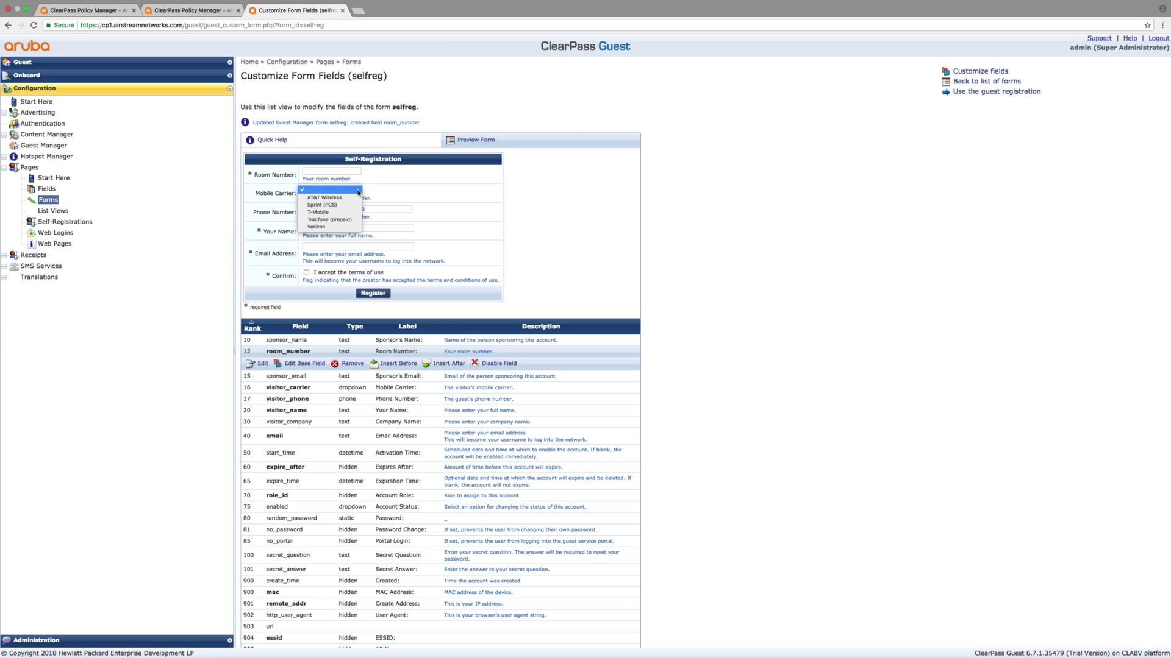
left_click(358, 191)
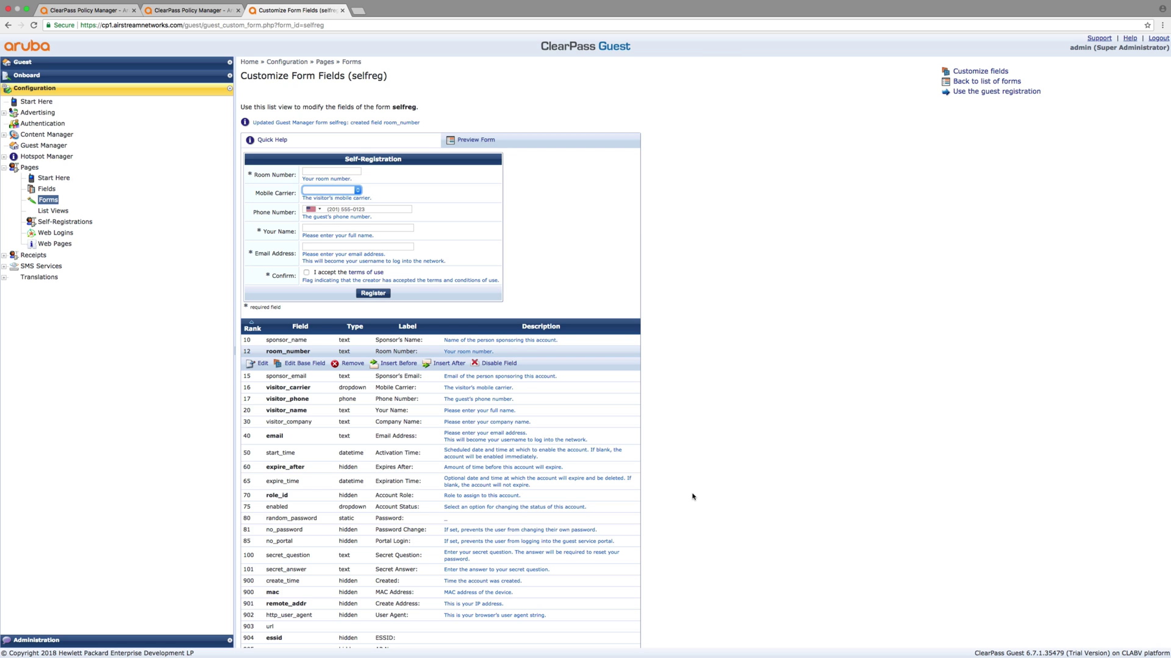
scroll(692, 497, "down", 5)
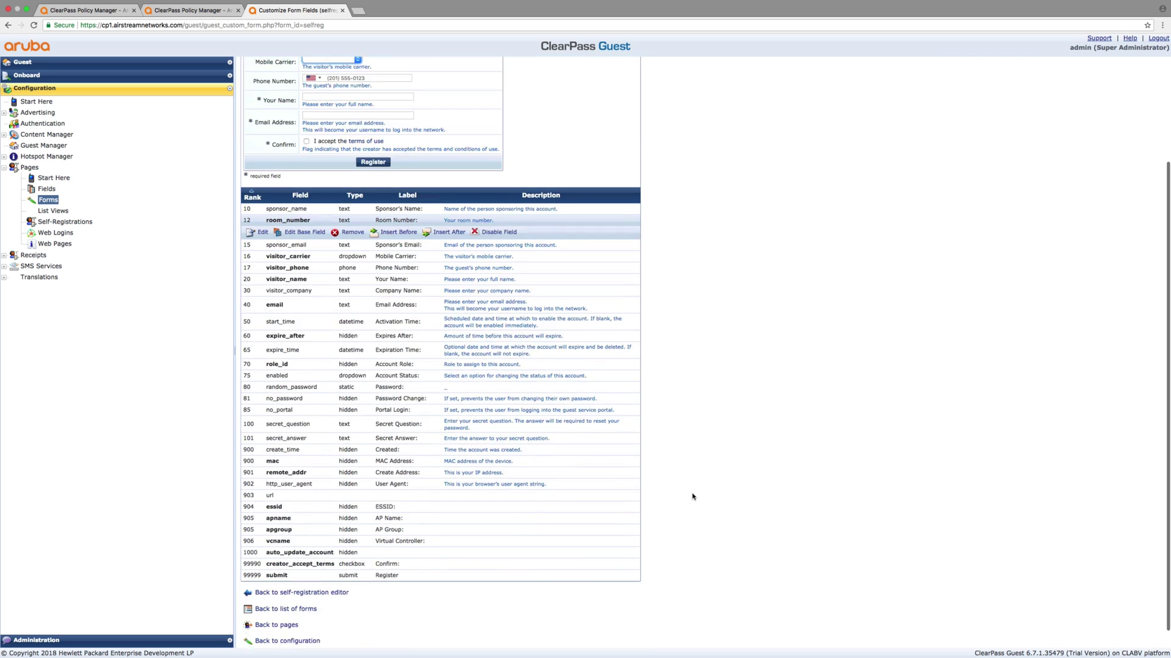
scroll(680, 500, "up", 5)
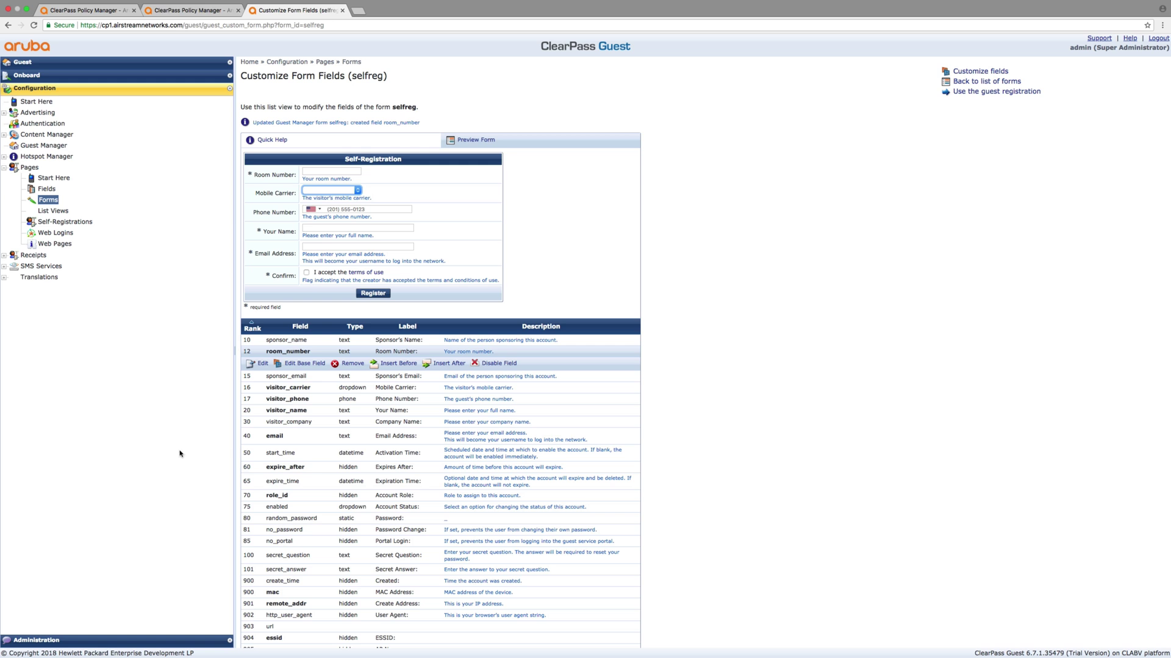
In the Policy Manager tab, open Administration > Server Manager > Server Configuration
left_click(169, 11)
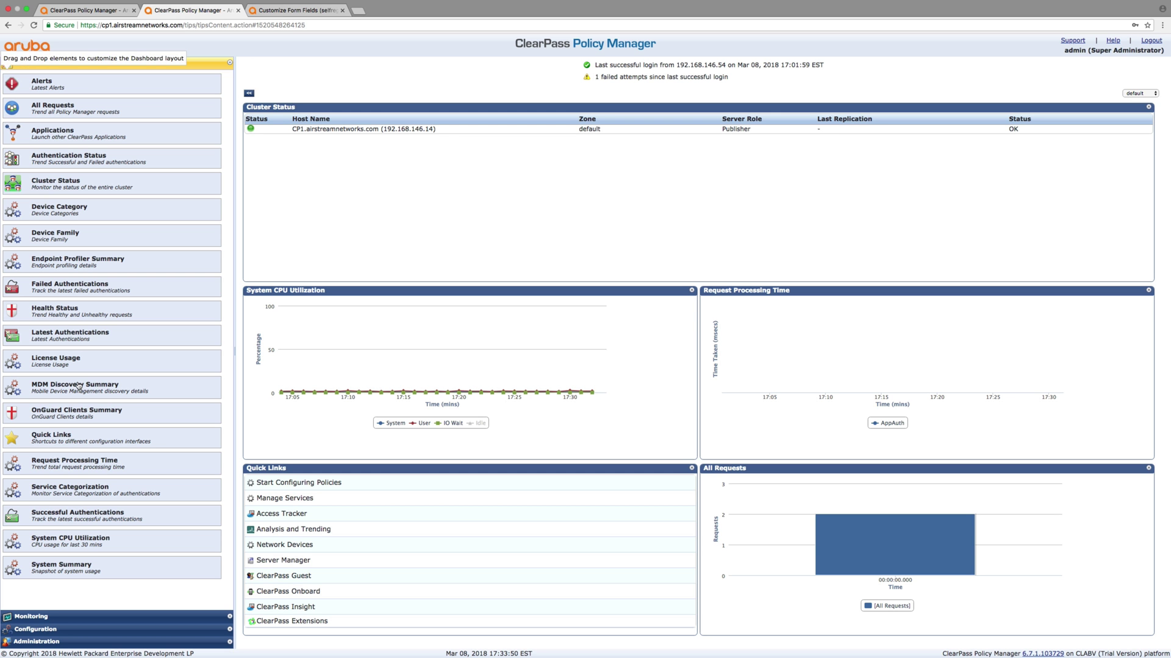
left_click(50, 643)
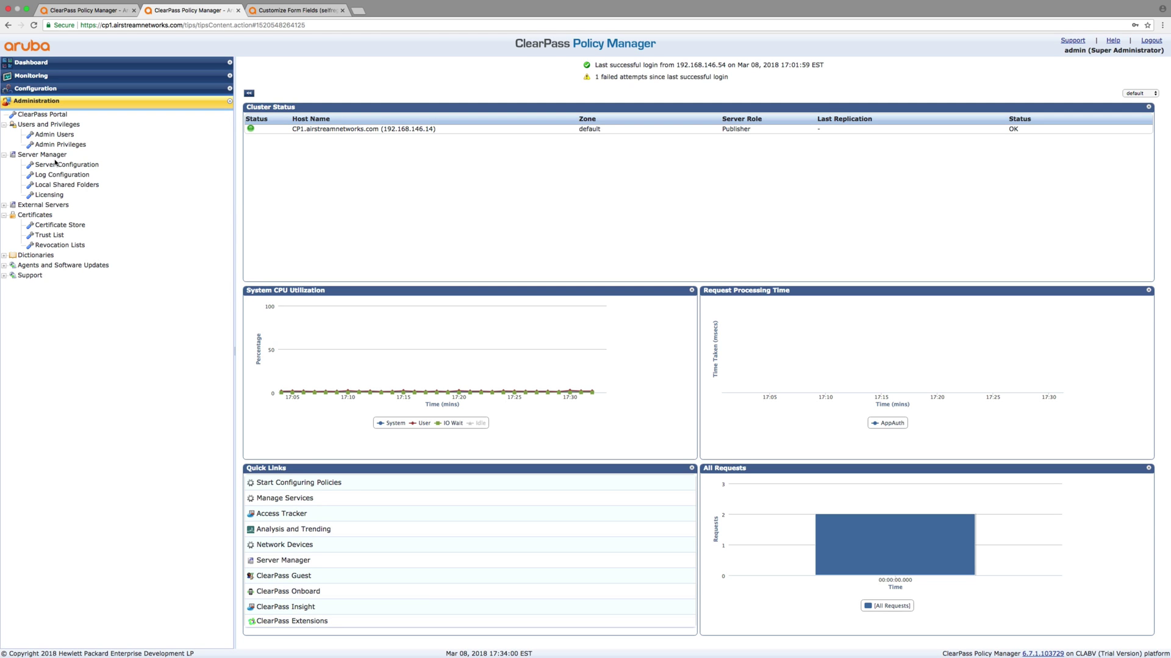
left_click(55, 165)
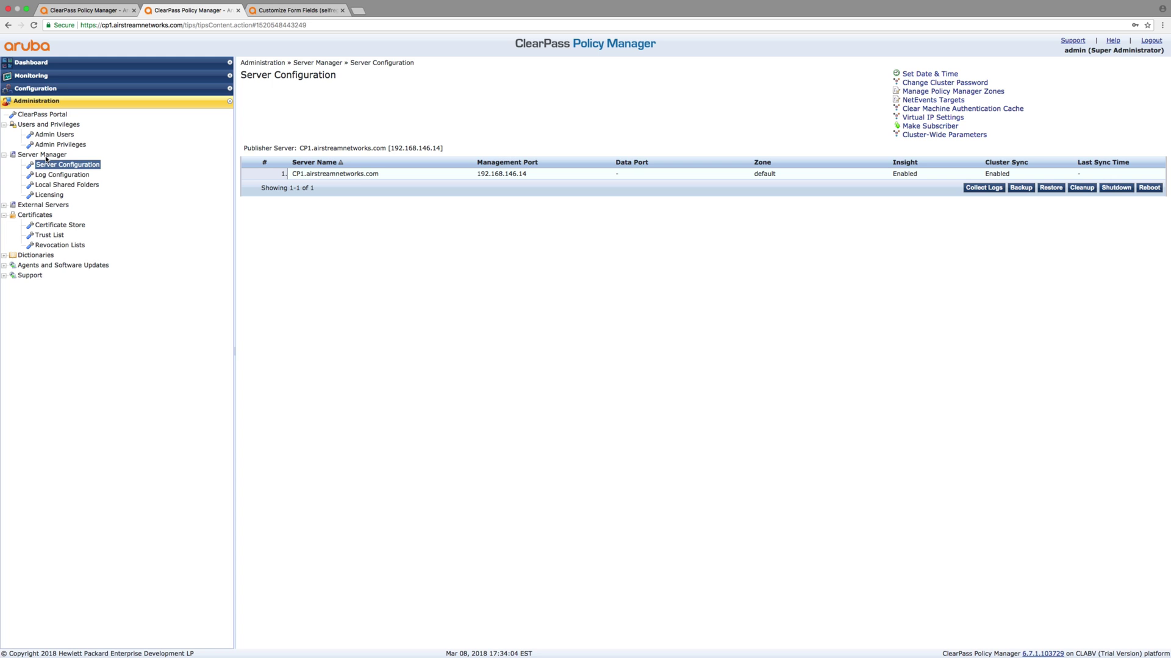
left_click(34, 90)
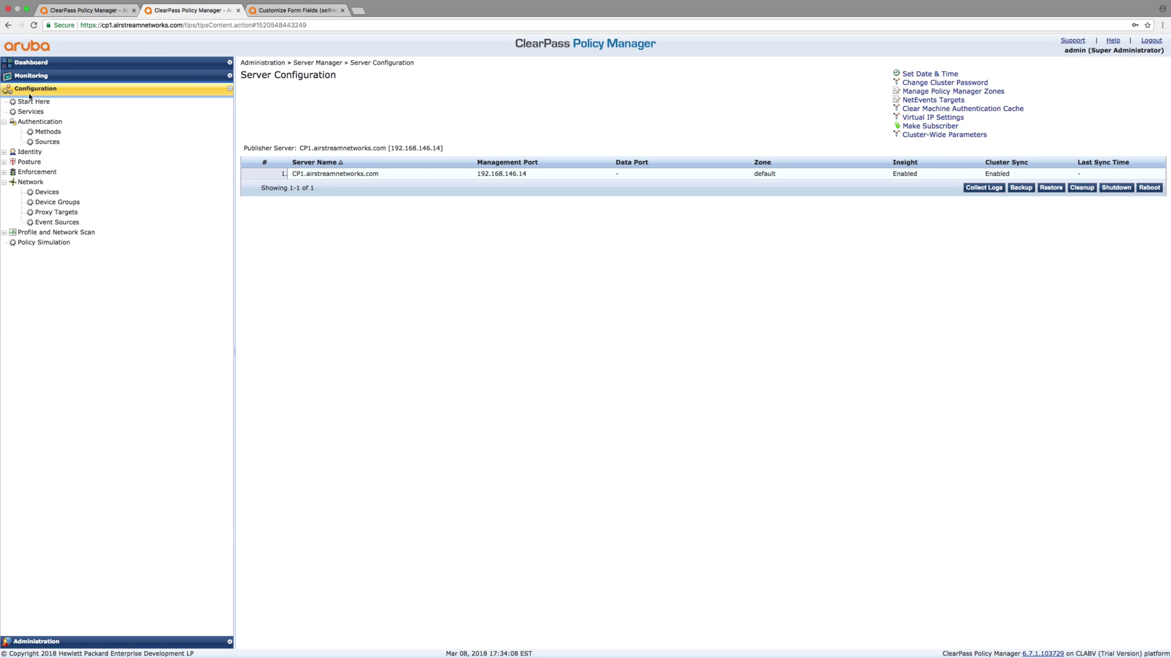
left_click(31, 642)
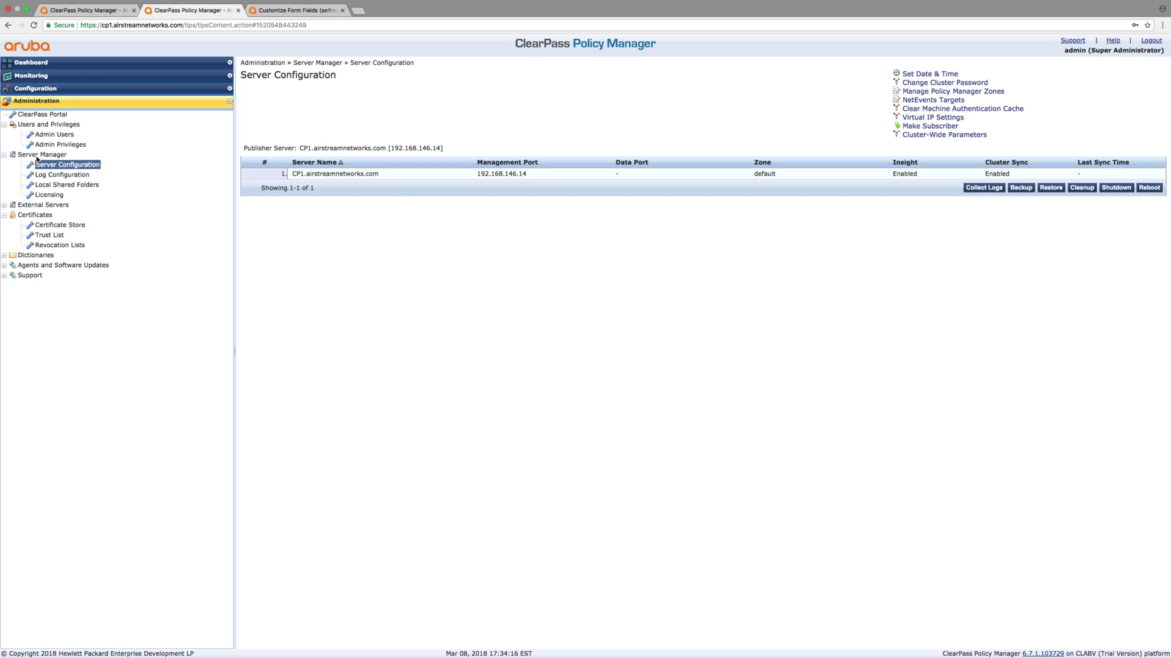
Open Messaging Setup for smtp.rcn.com port 25, leaving connection security at None
left_click(4, 205)
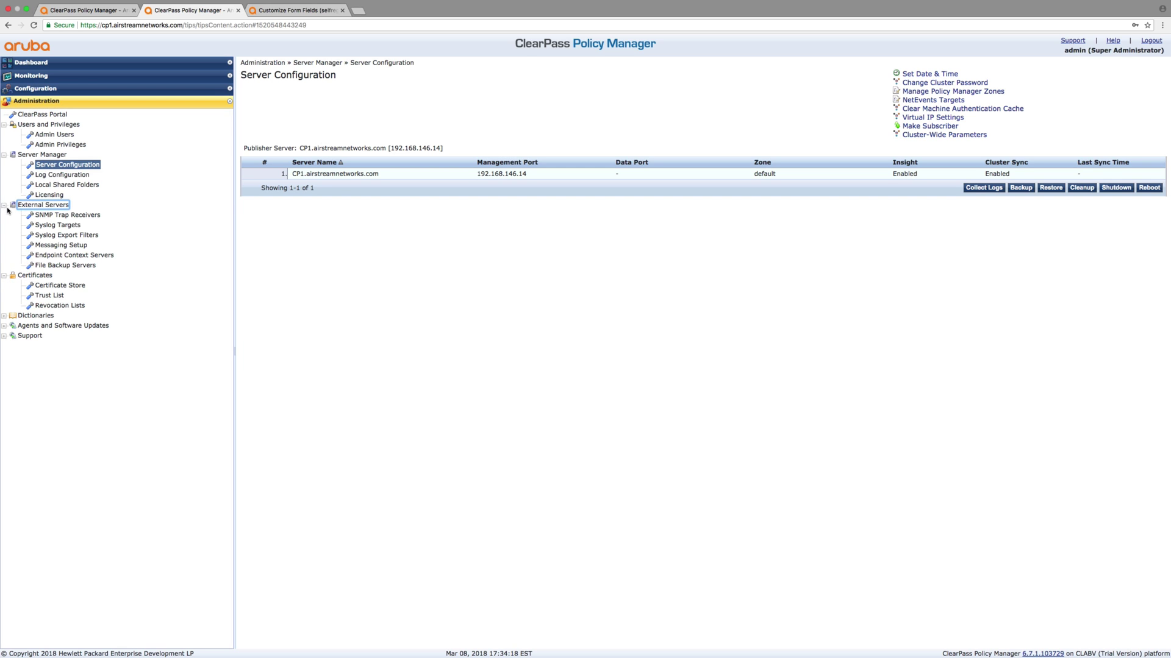
left_click(52, 246)
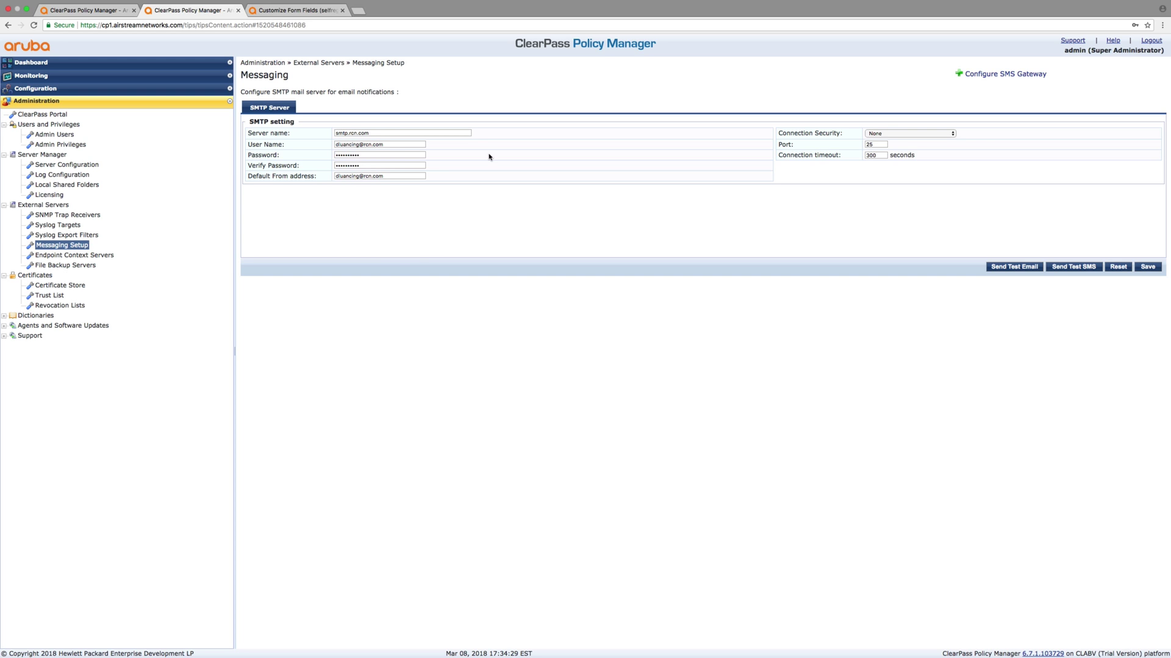
left_click(885, 137)
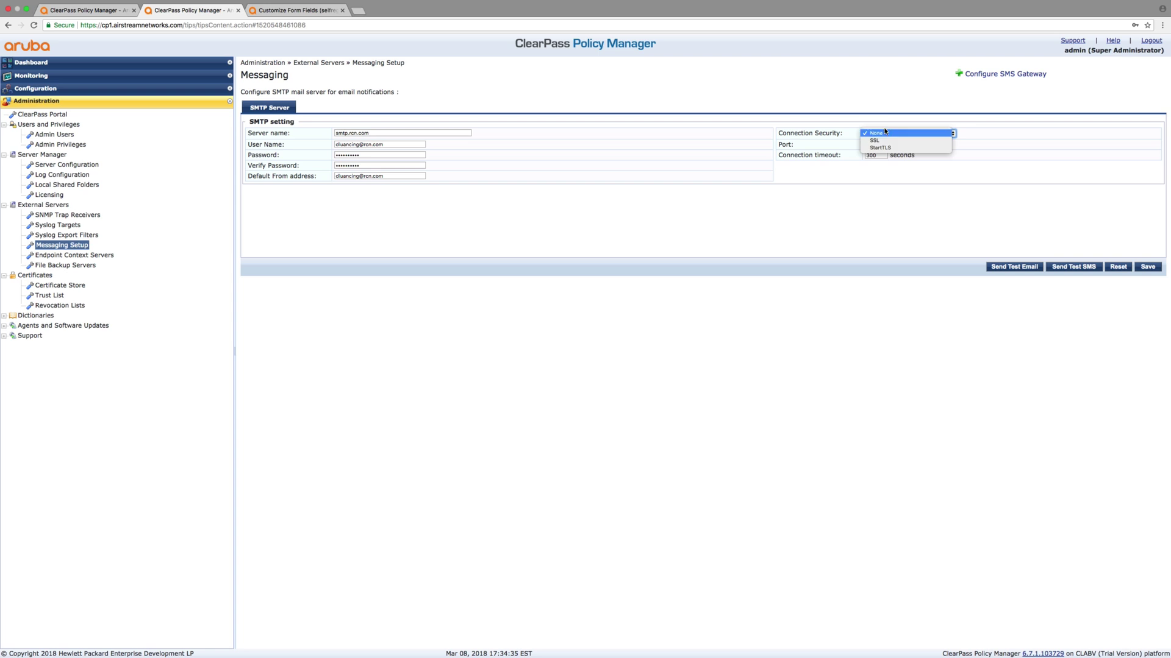
left_click(882, 89)
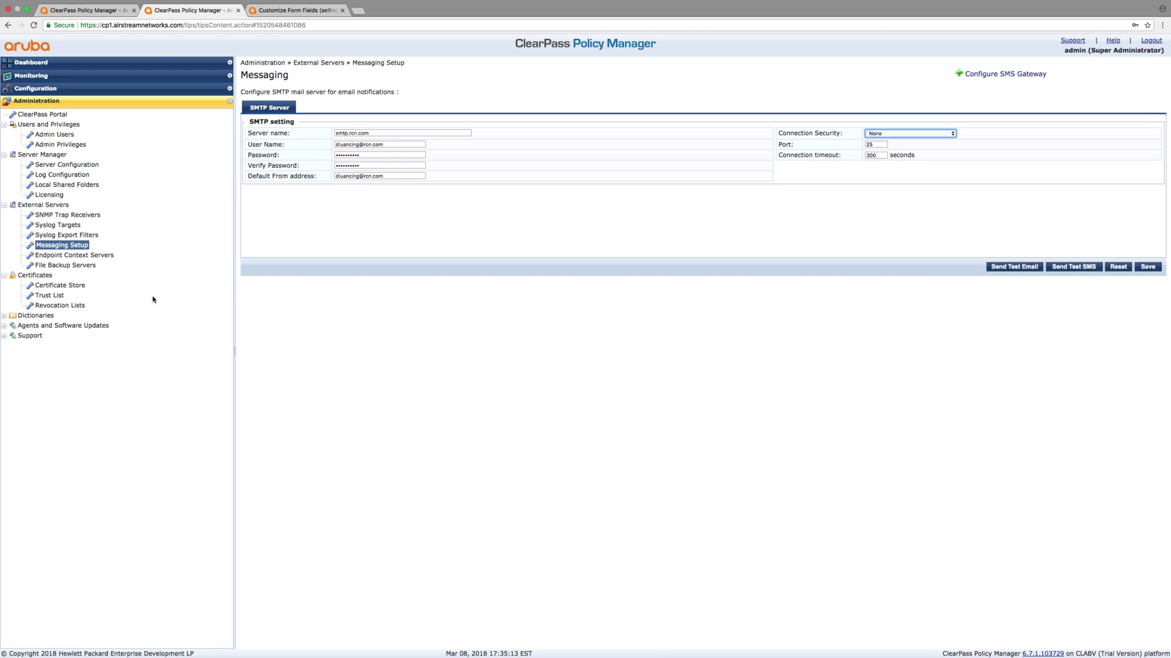
In the Guest tab, open Configuration > SMS Services > Start Here
left_click(287, 11)
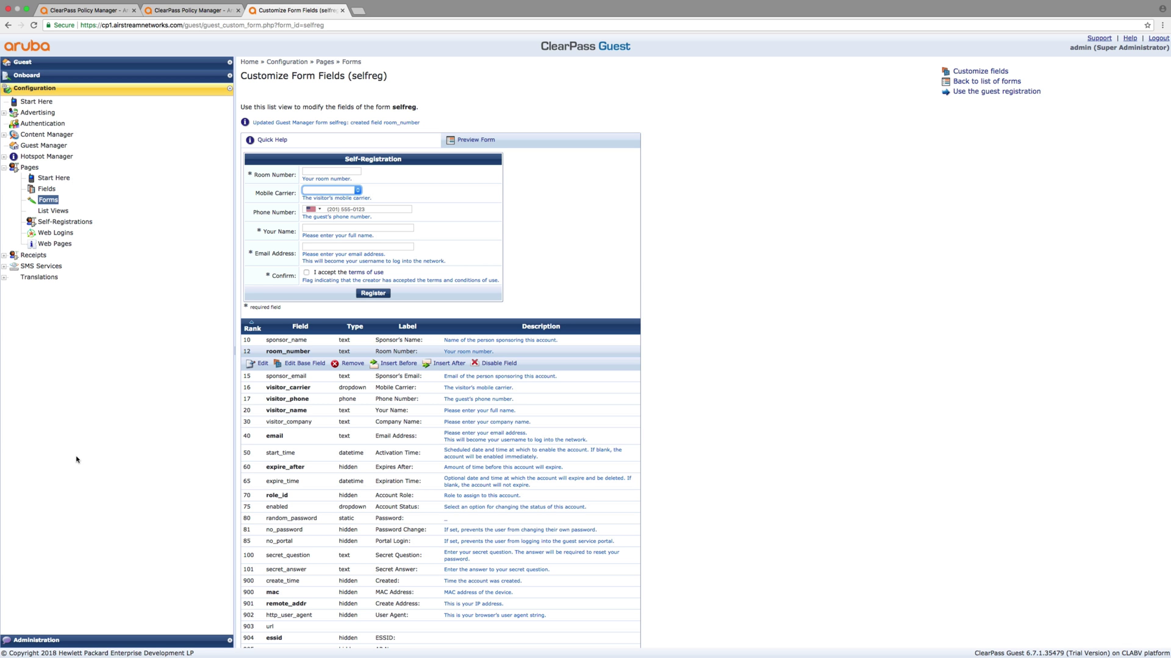
left_click(44, 641)
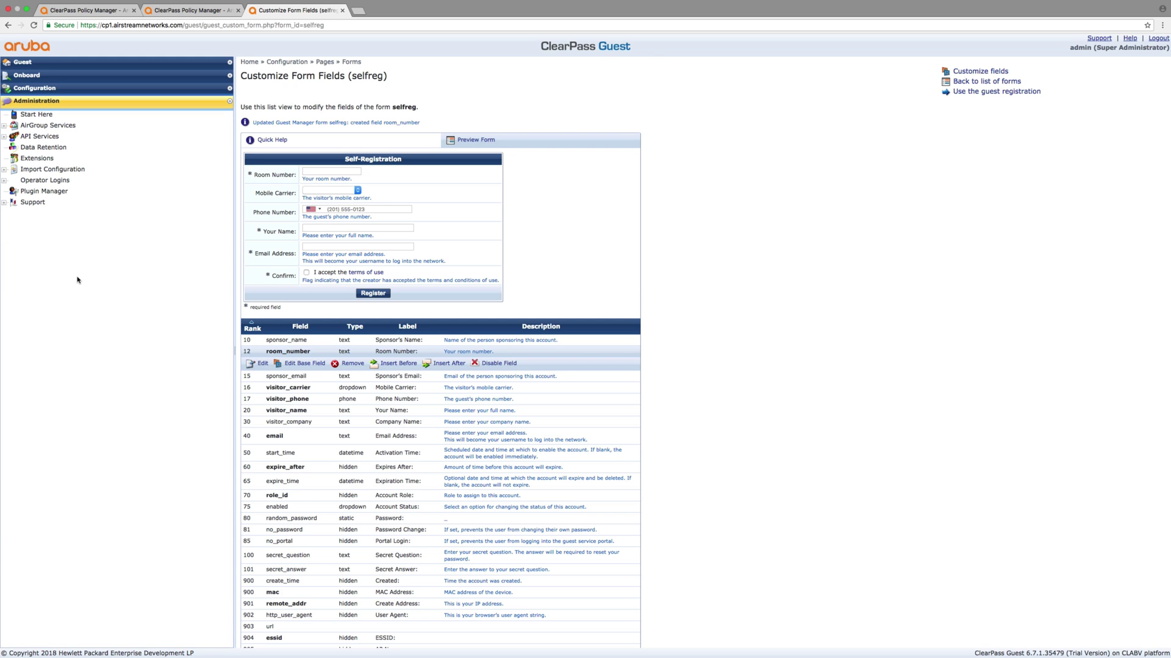
left_click(40, 88)
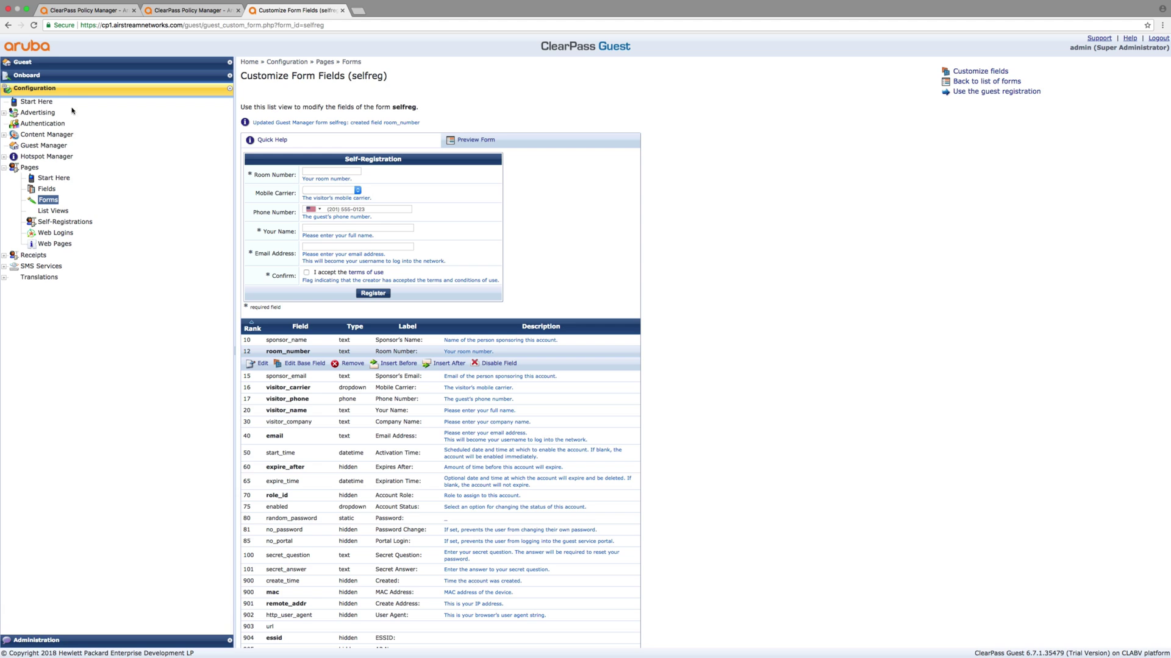
left_click(4, 168)
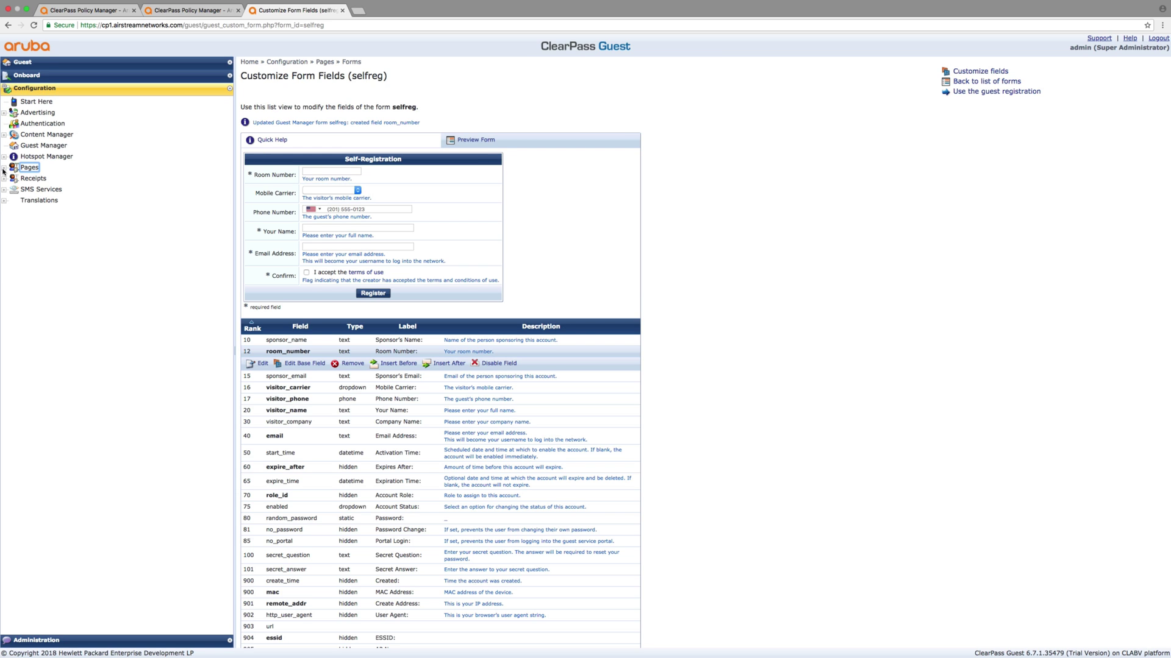
left_click(4, 191)
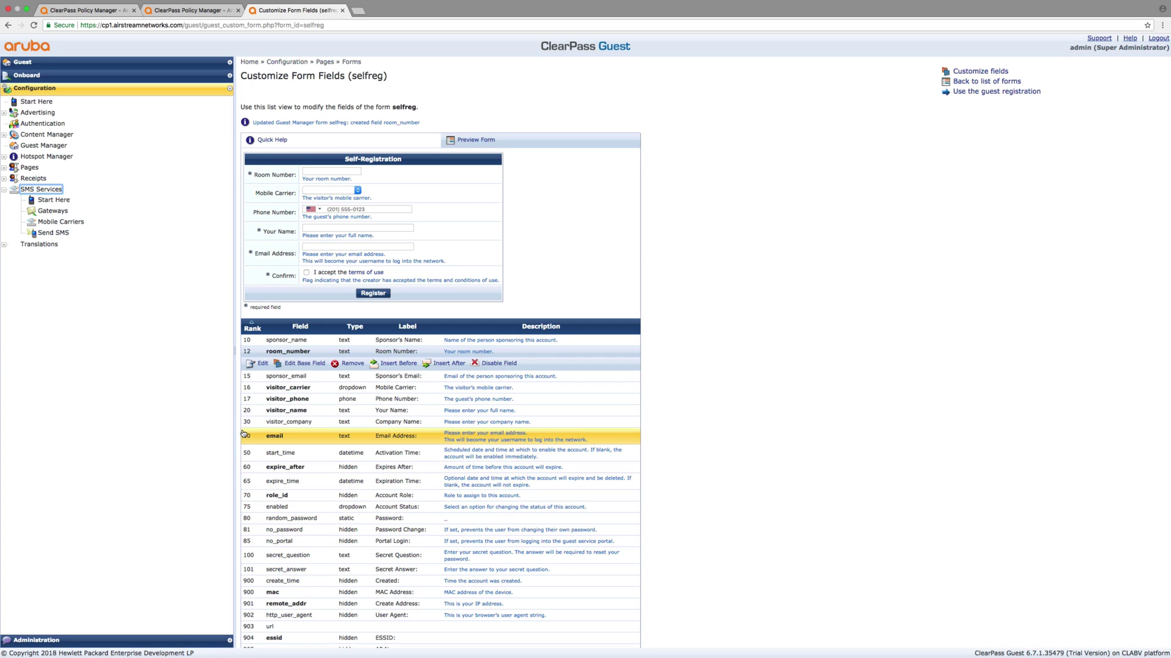
left_click(62, 202)
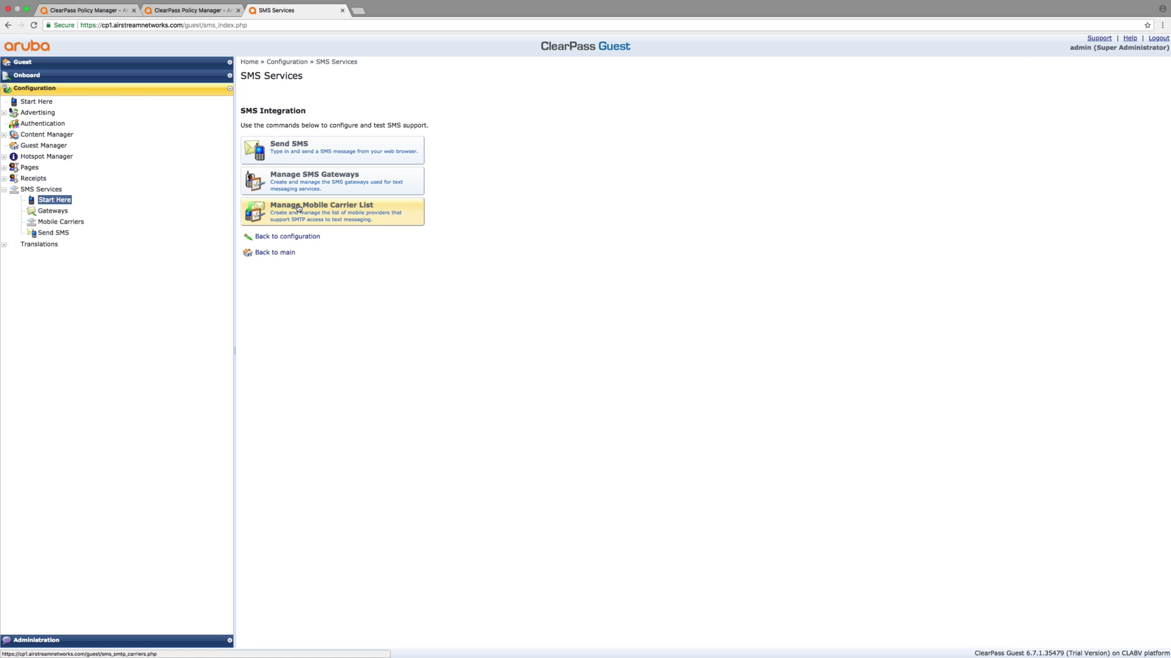
Open the Mobile Carrier list and enable the AT&T Enterprise Paging carrier
left_click(298, 209)
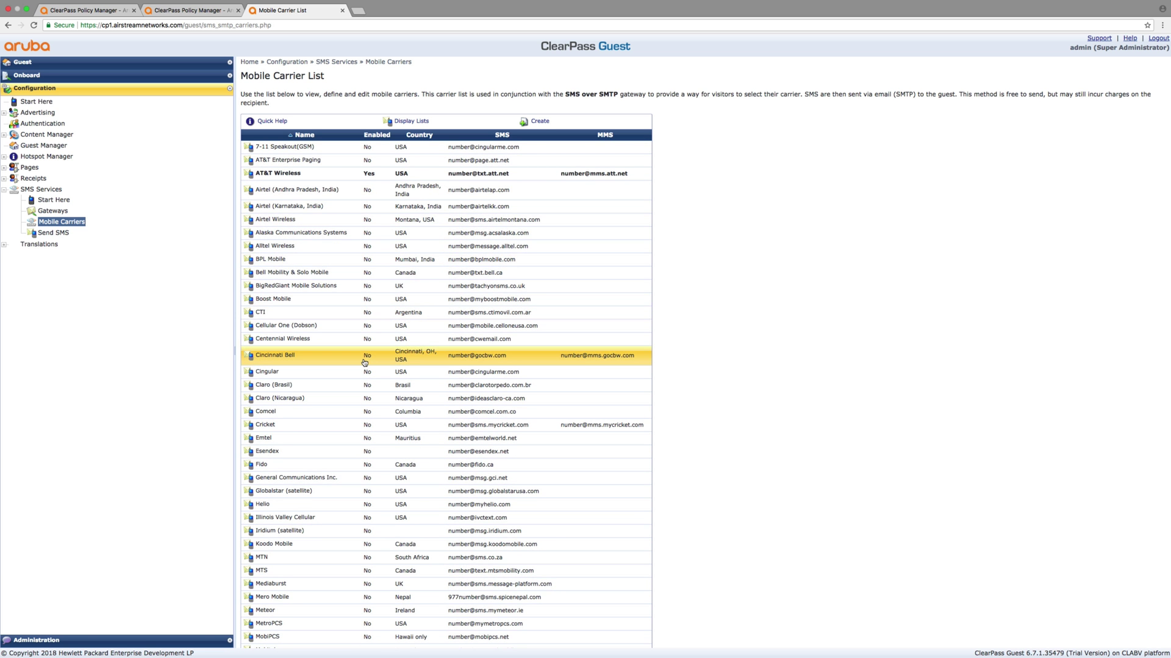
scroll(364, 362, "down", 5)
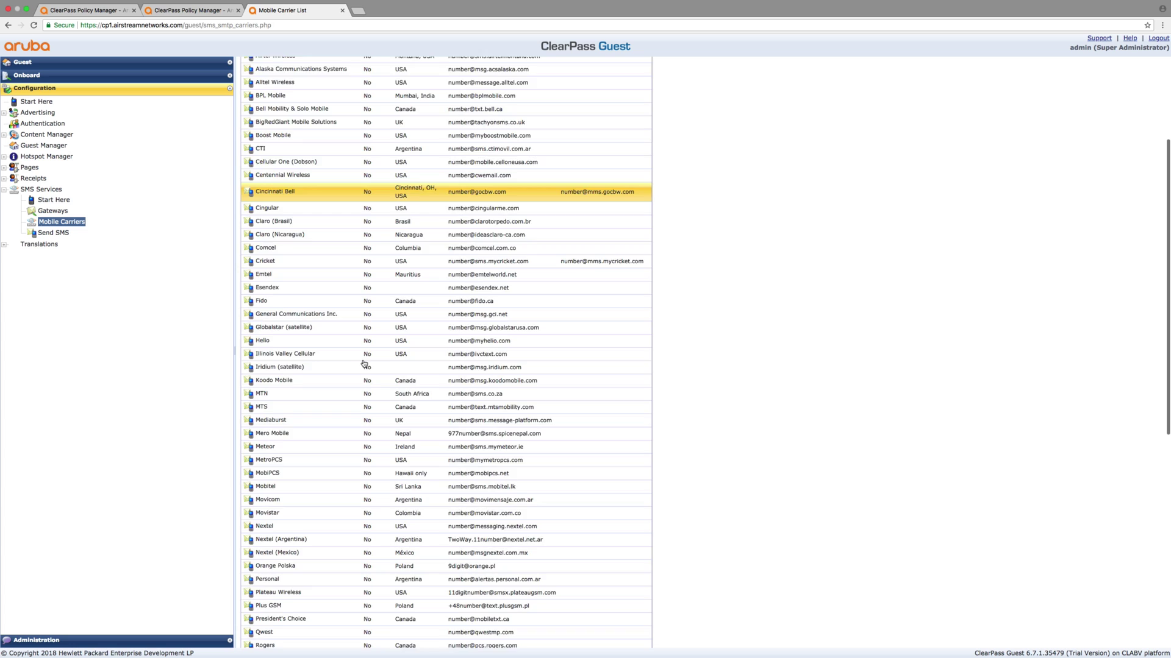
scroll(364, 364, "down", 5)
scroll(364, 364, "up", 8)
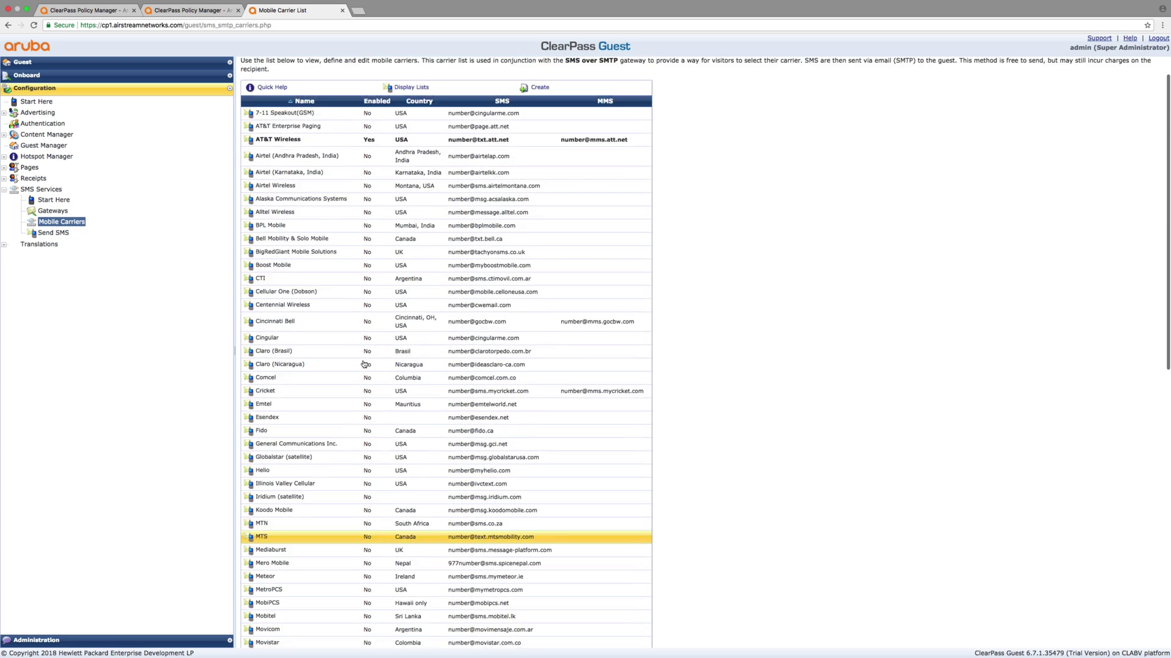
scroll(364, 364, "up", 1)
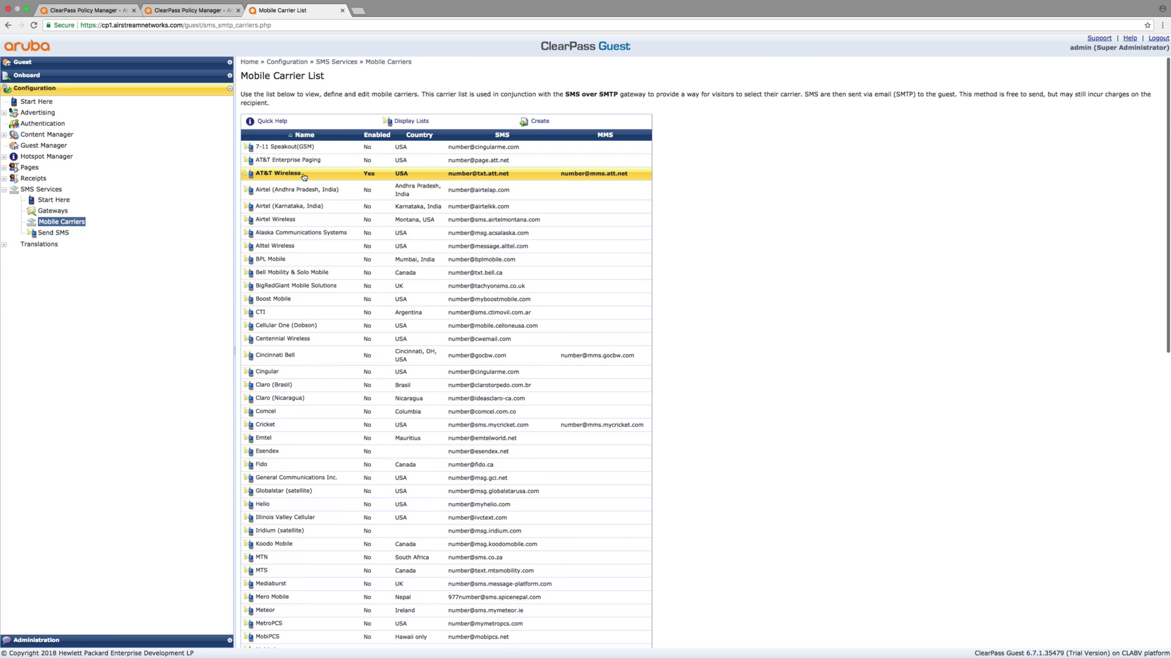
left_click(335, 164)
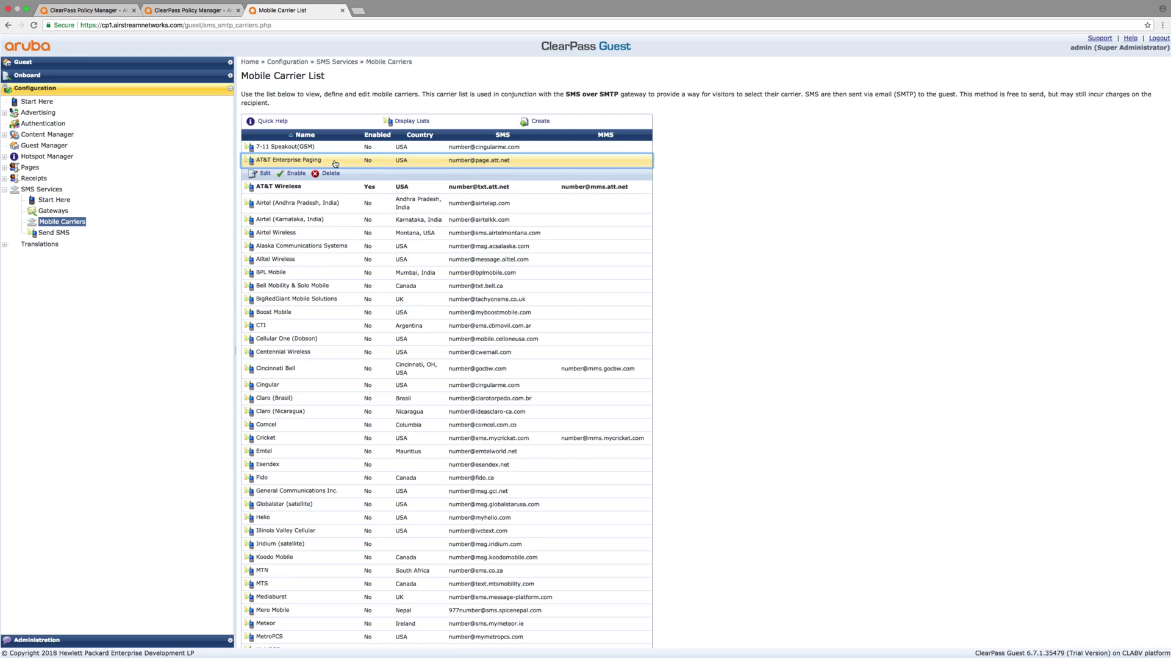
left_click(296, 175)
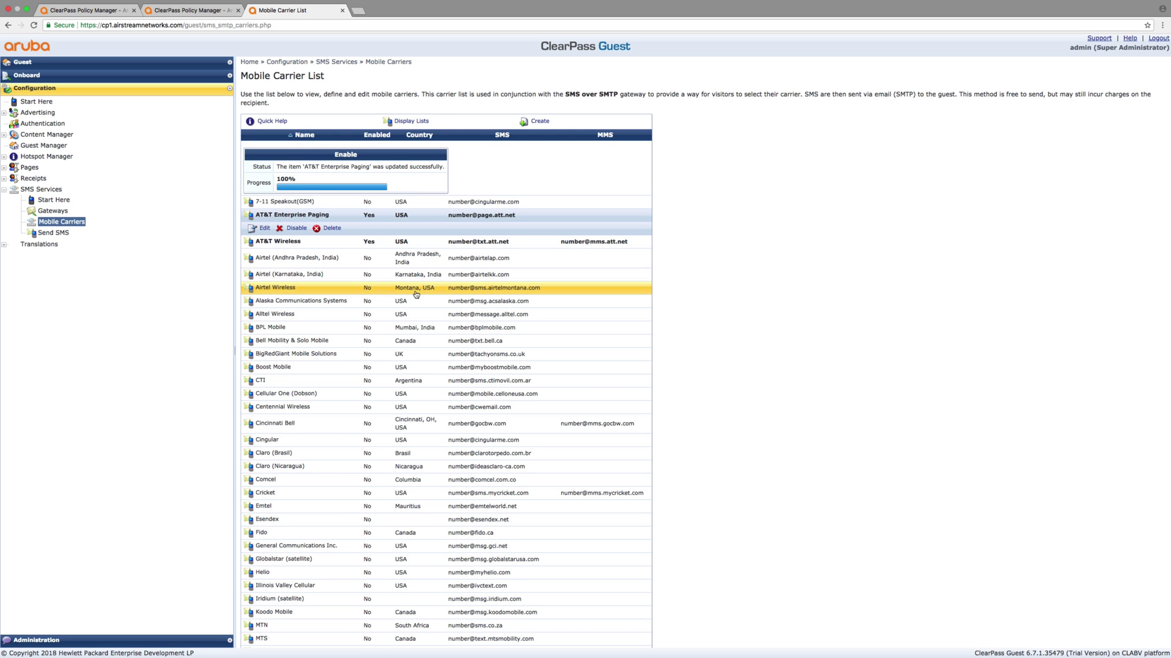
Look over the carrier list, then go to the SMS Gateways page
scroll(415, 295, "down", 2)
scroll(415, 295, "down", 3)
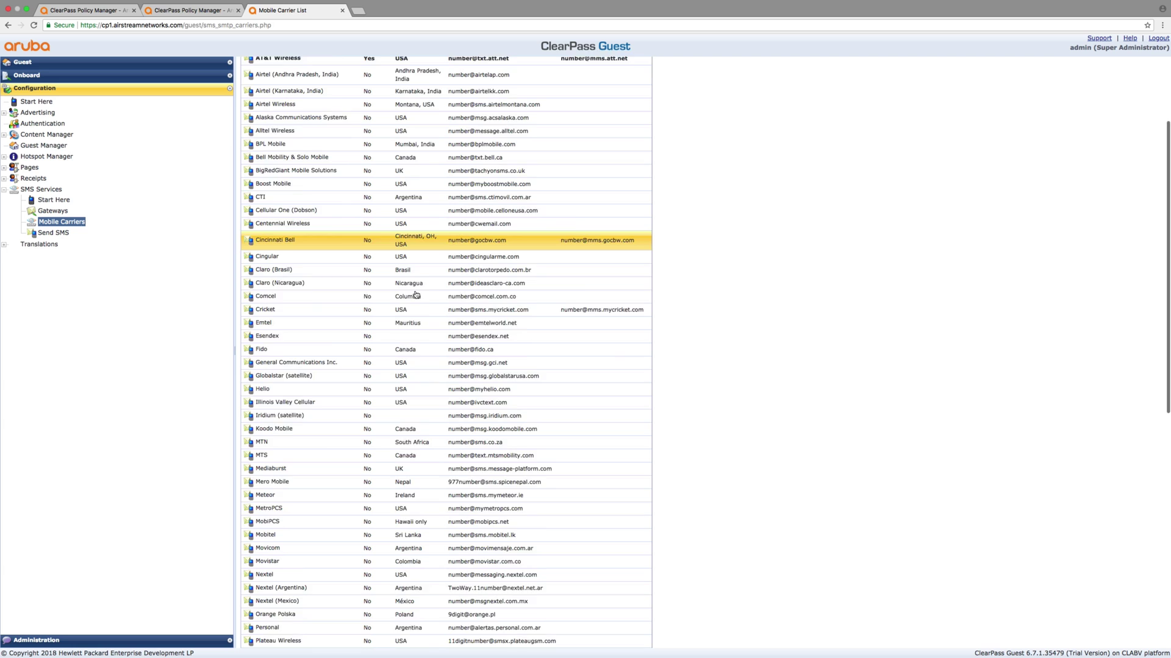
scroll(377, 519, "up", 5)
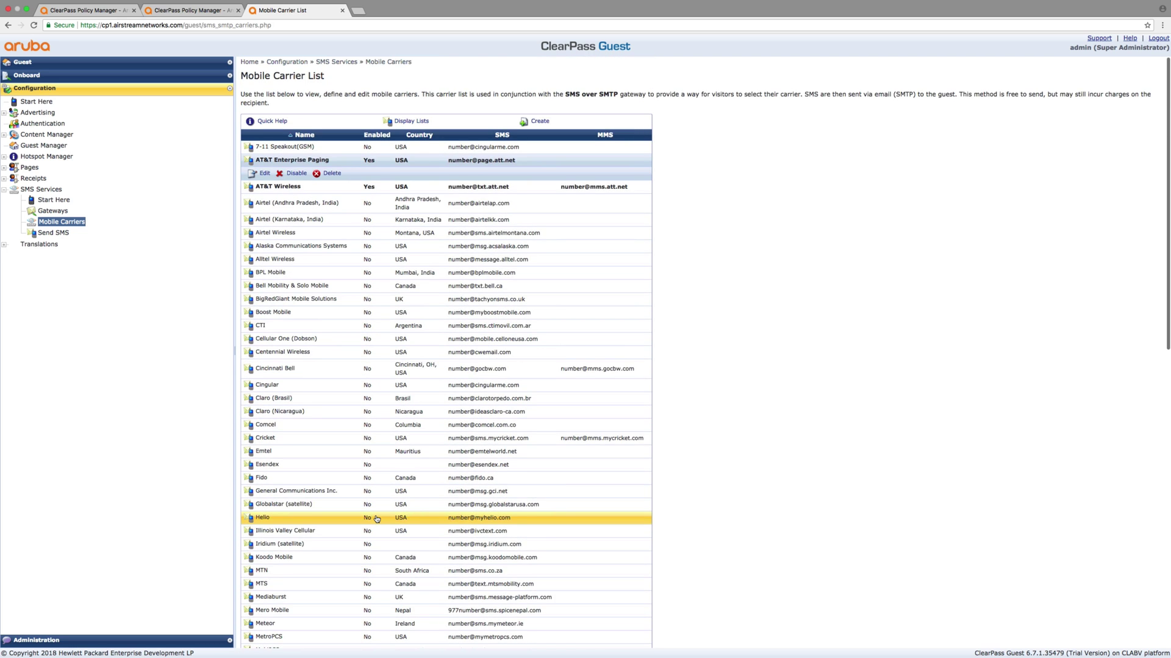
scroll(377, 519, "down", 20)
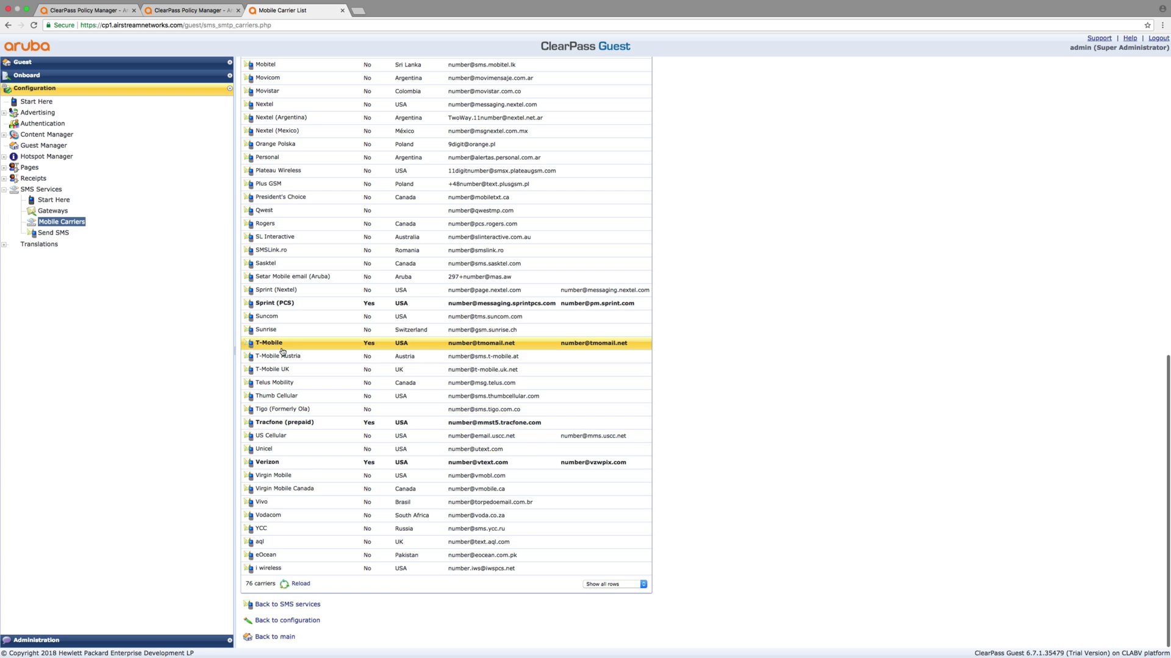
scroll(291, 307, "up", 5)
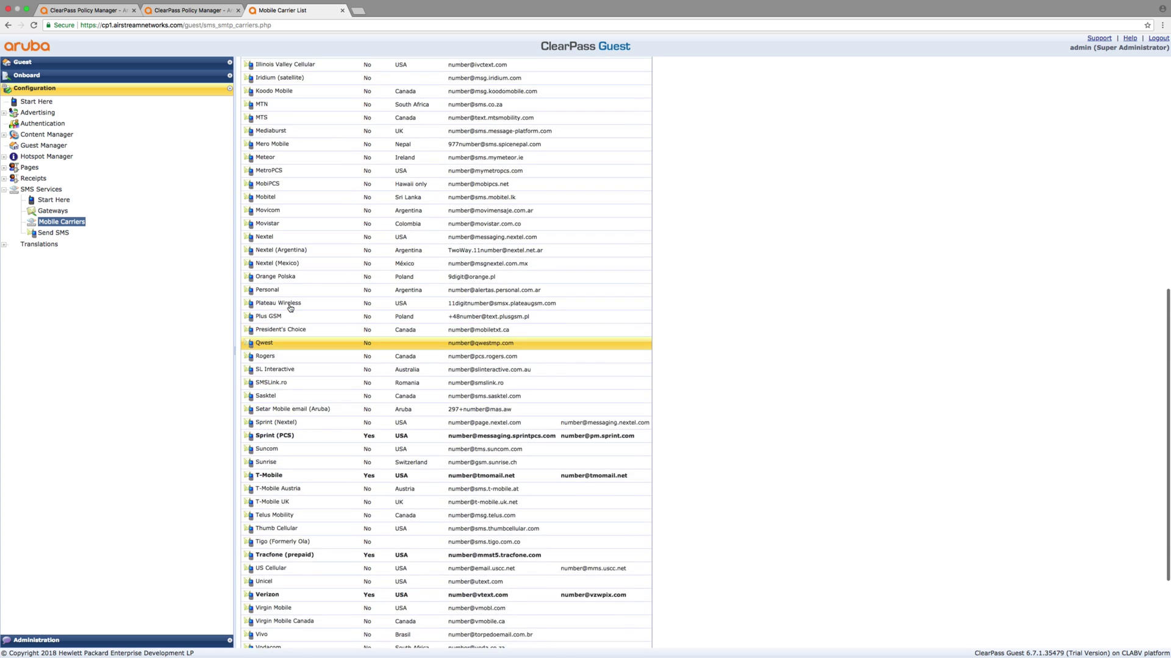
scroll(293, 310, "up", 4)
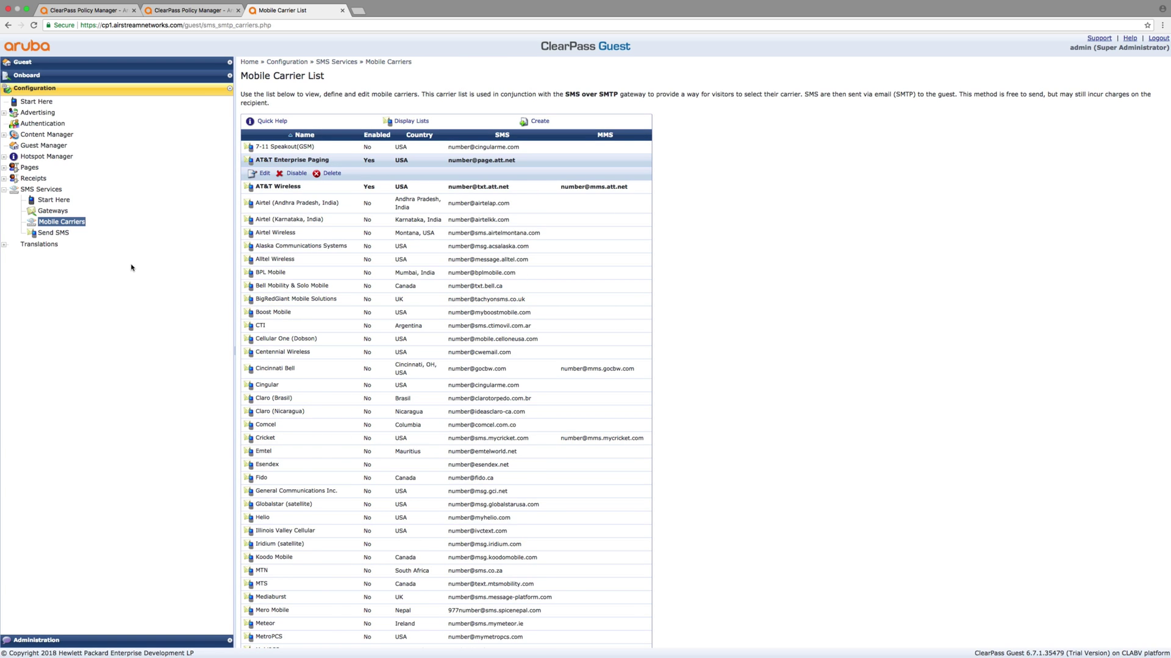
left_click(67, 212)
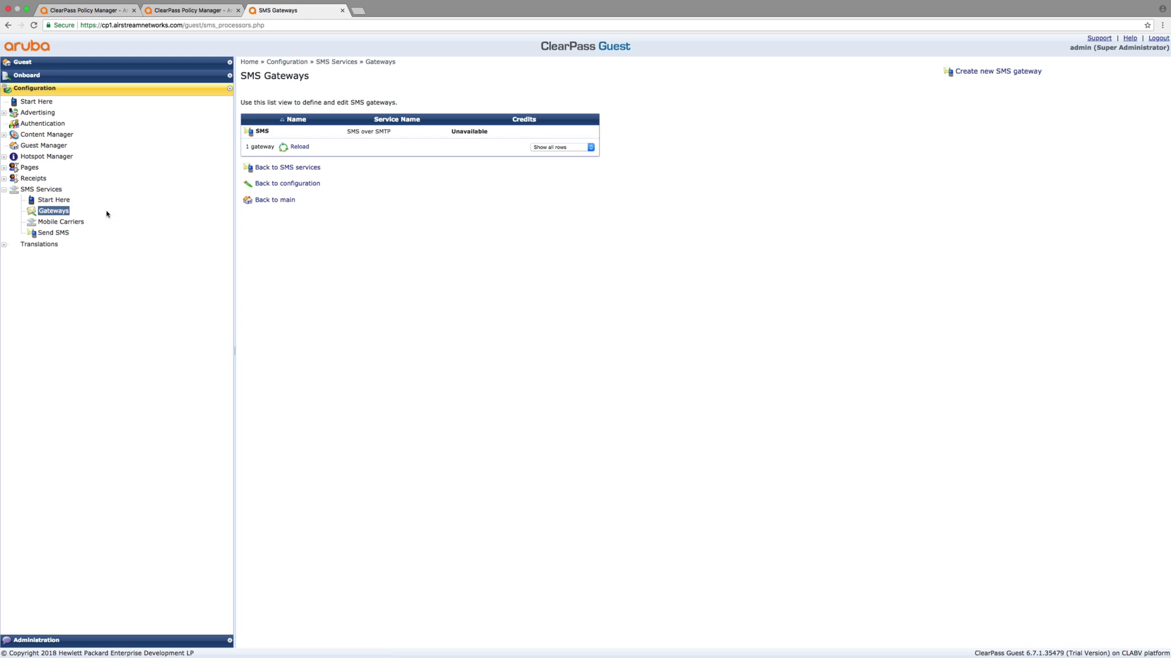
Send the test SMS 'Testing Clearpass' to the recipient's AT&T Wireless phone number through the SMS gateway
left_click(268, 134)
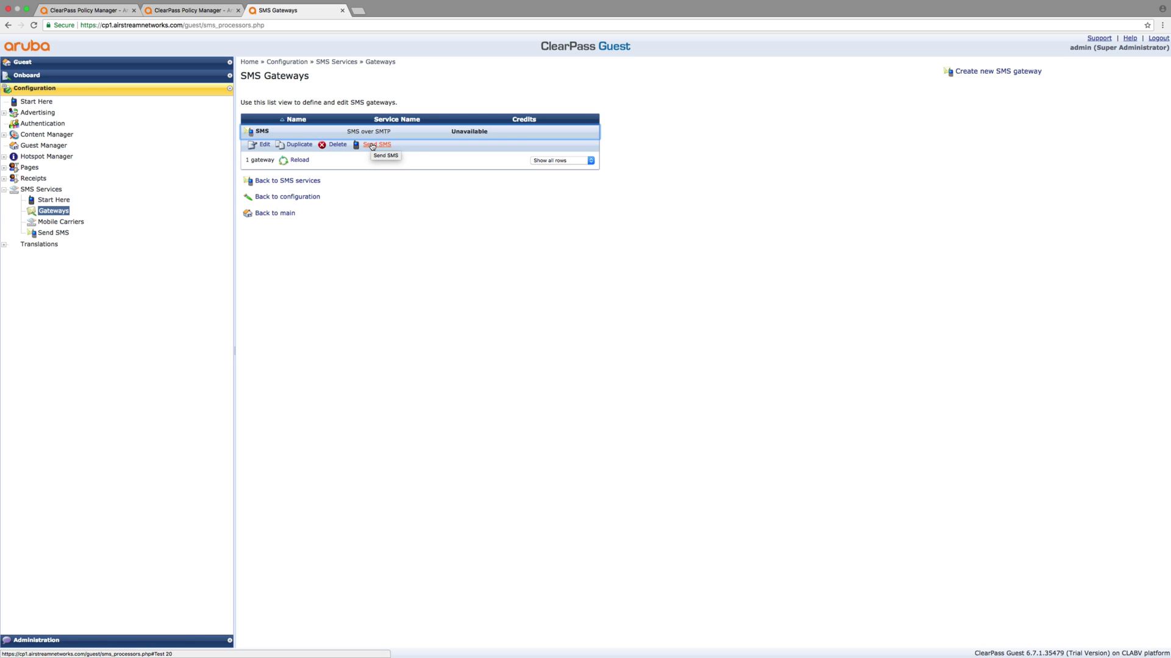
left_click(372, 147)
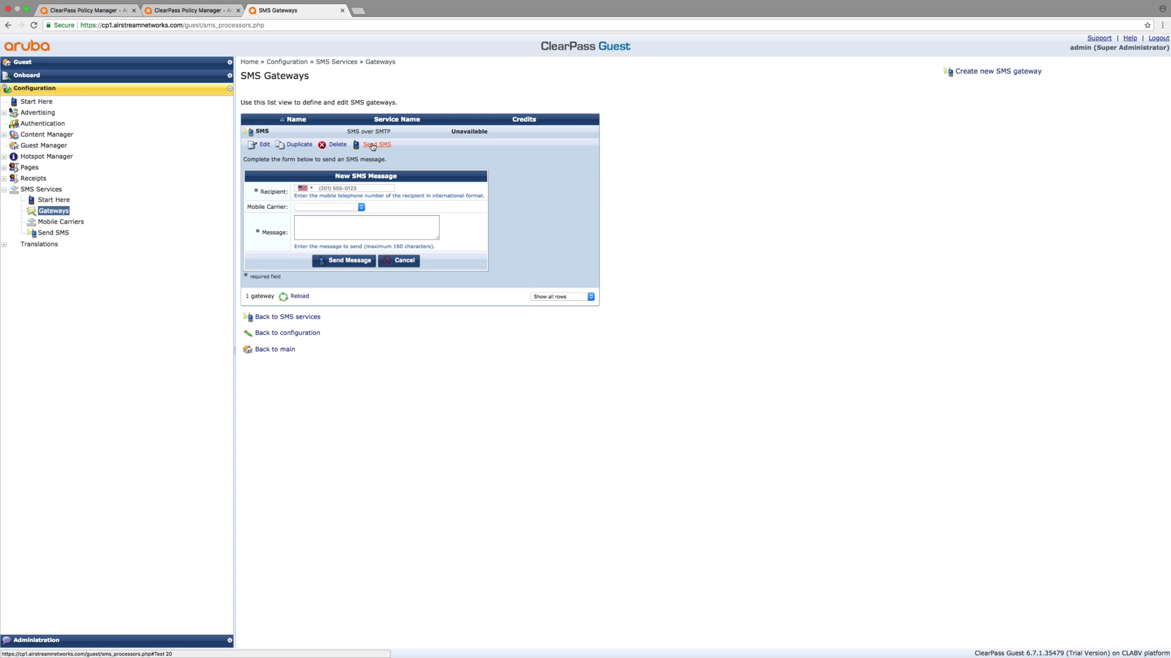
left_click(342, 188)
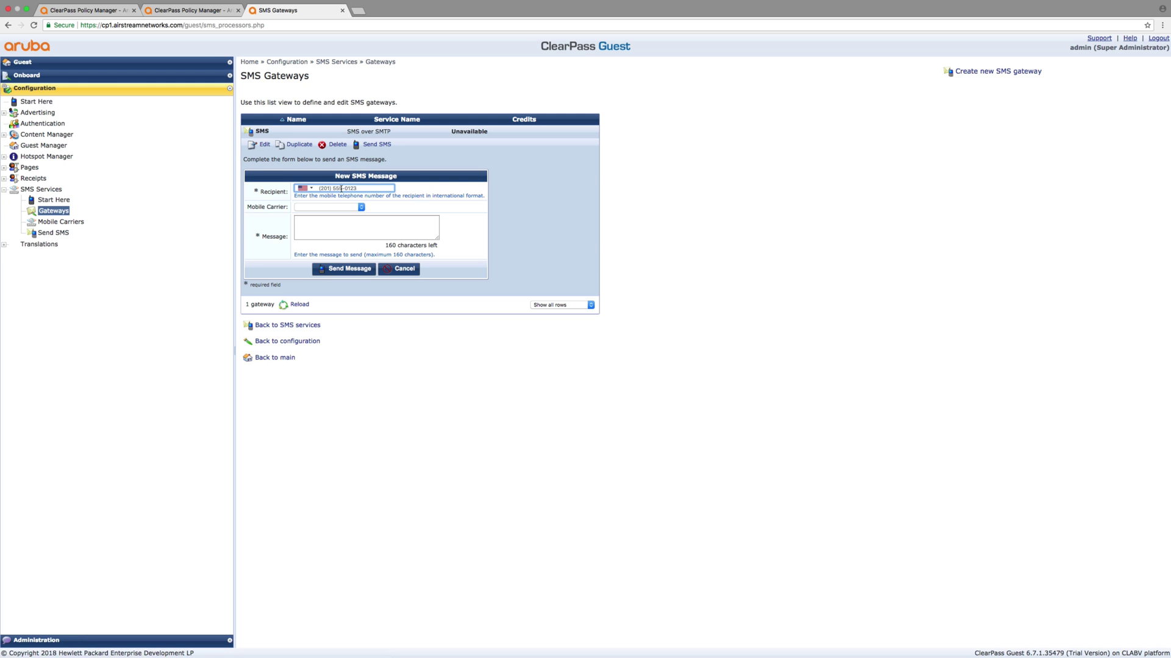
left_click(360, 207)
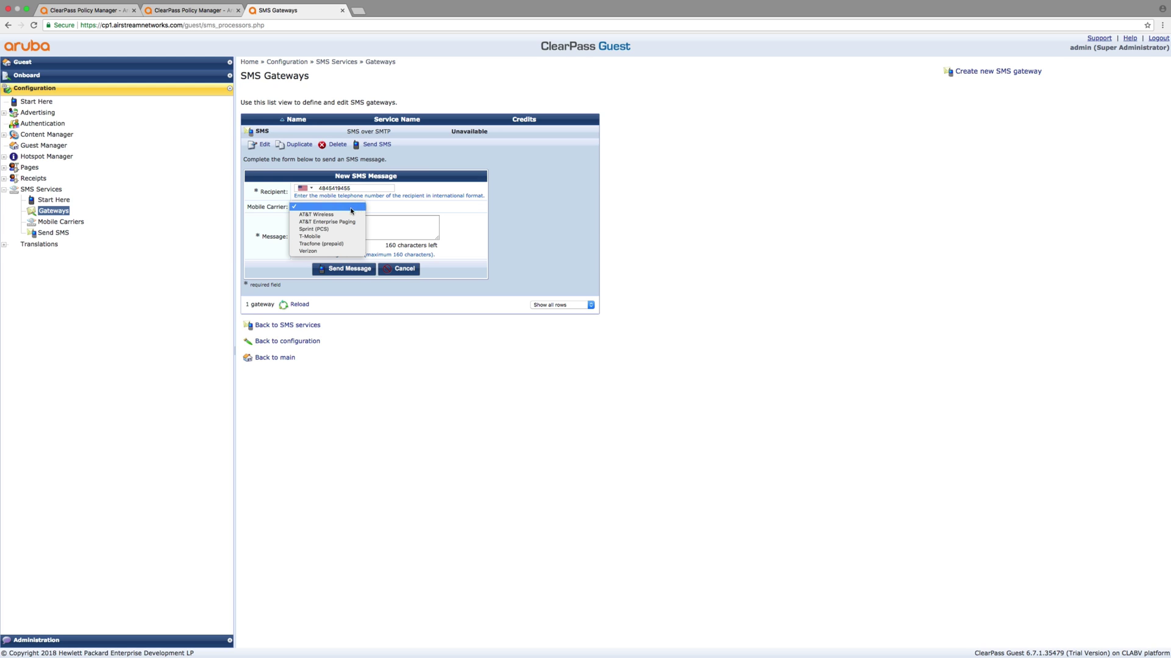
left_click(318, 215)
left_click(335, 227)
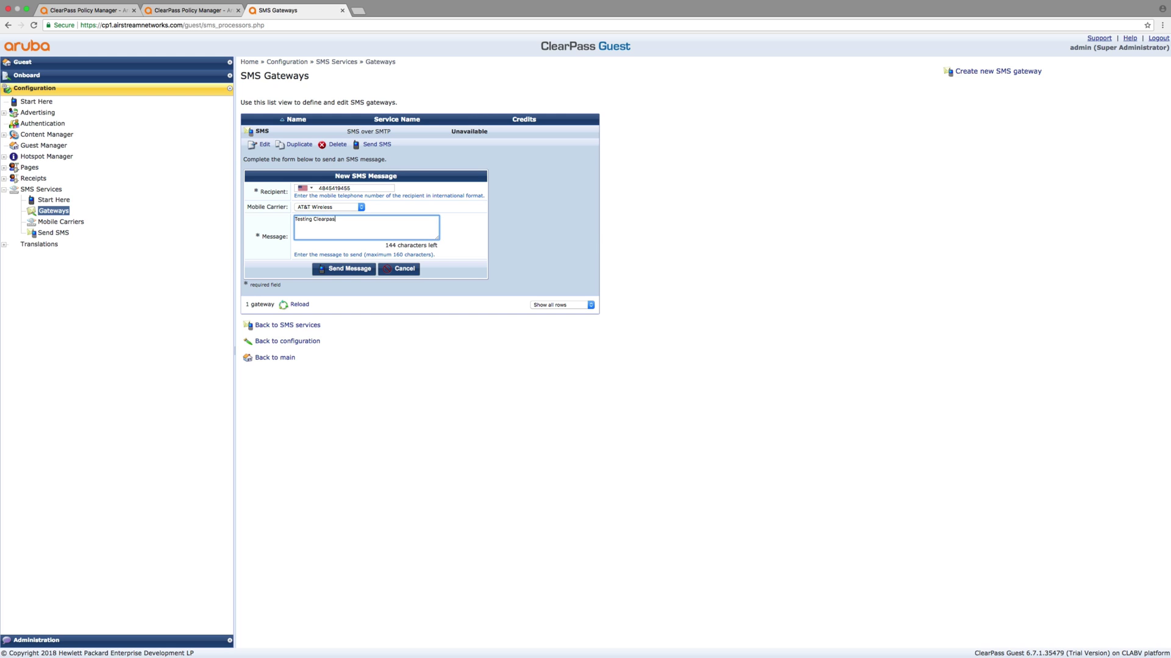
left_click(347, 269)
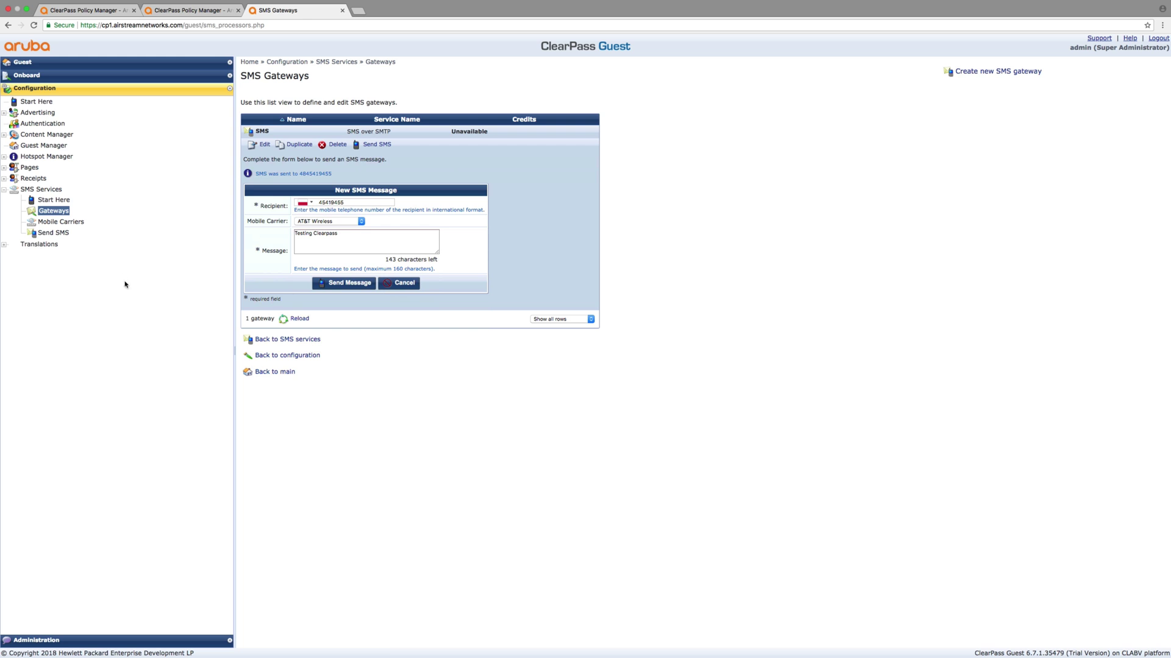
left_click(60, 201)
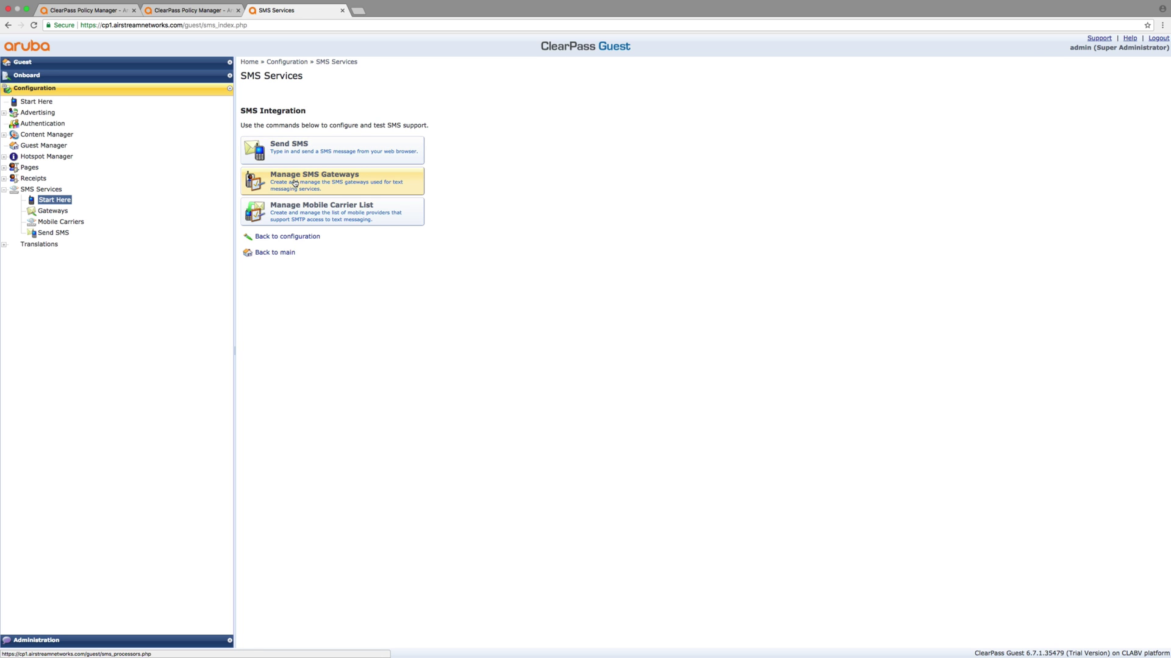
Set the SMS gateway's Carrier Selection to configure carrier settings and return to the Mobile Carrier List
left_click(295, 183)
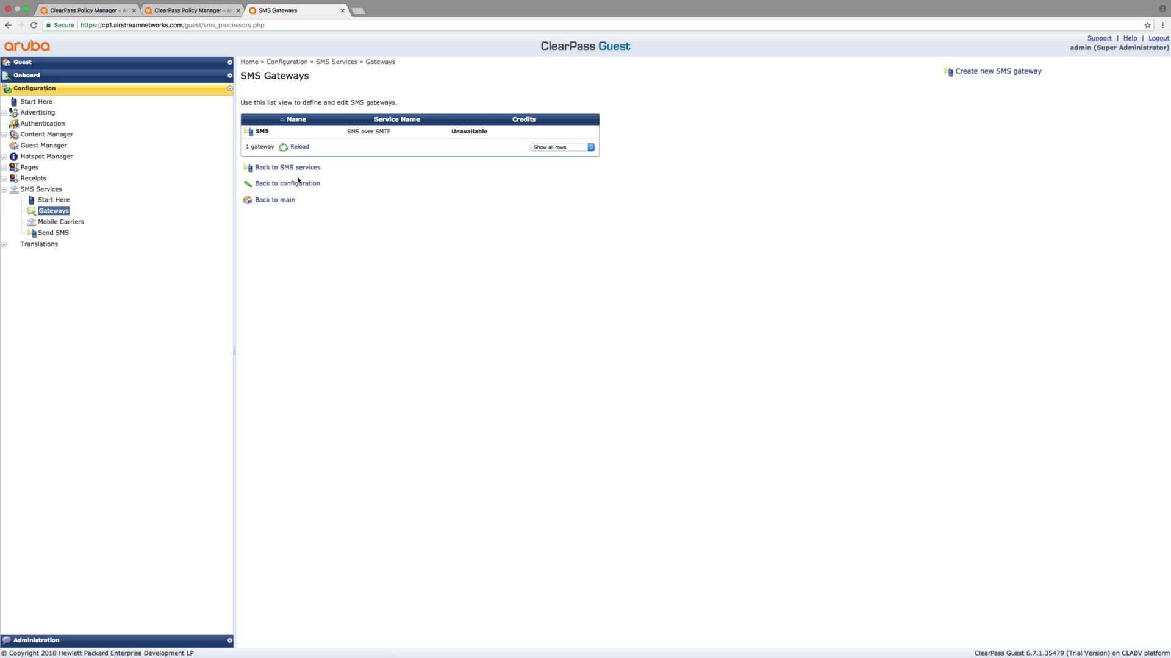
left_click(265, 134)
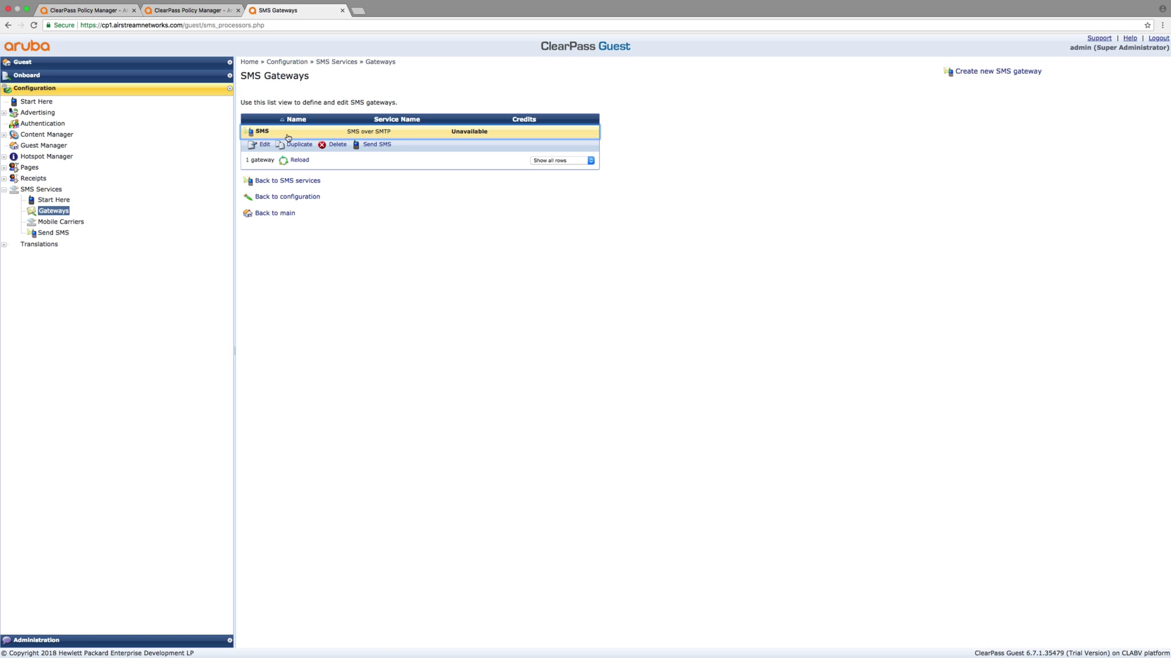
left_click(262, 145)
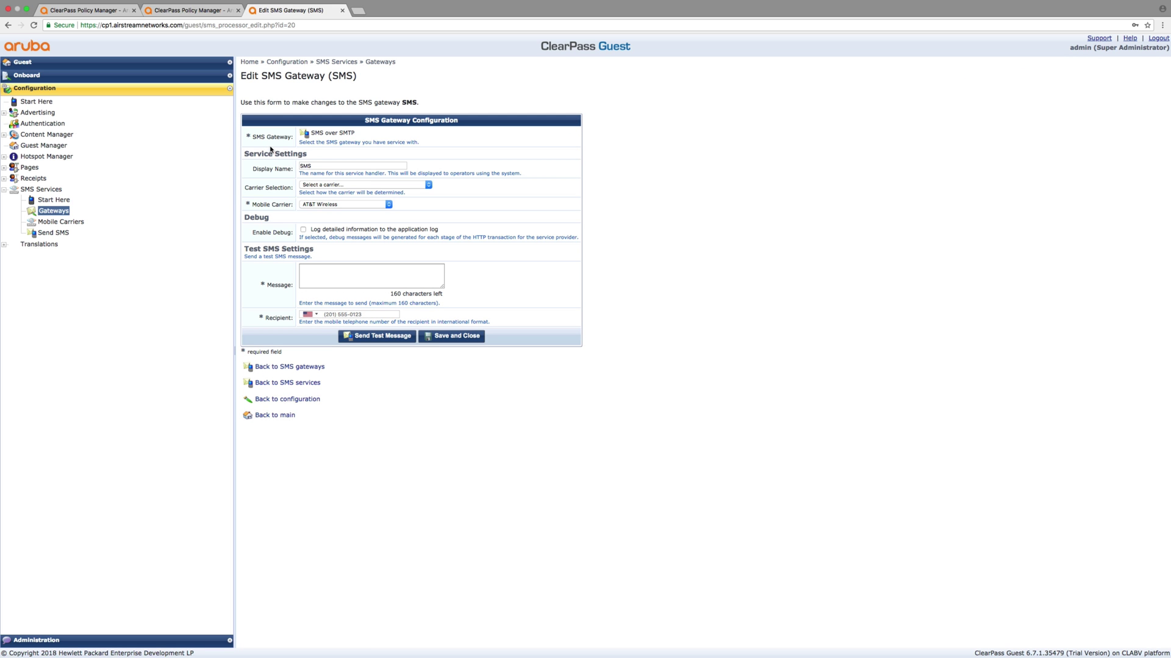
left_click(345, 186)
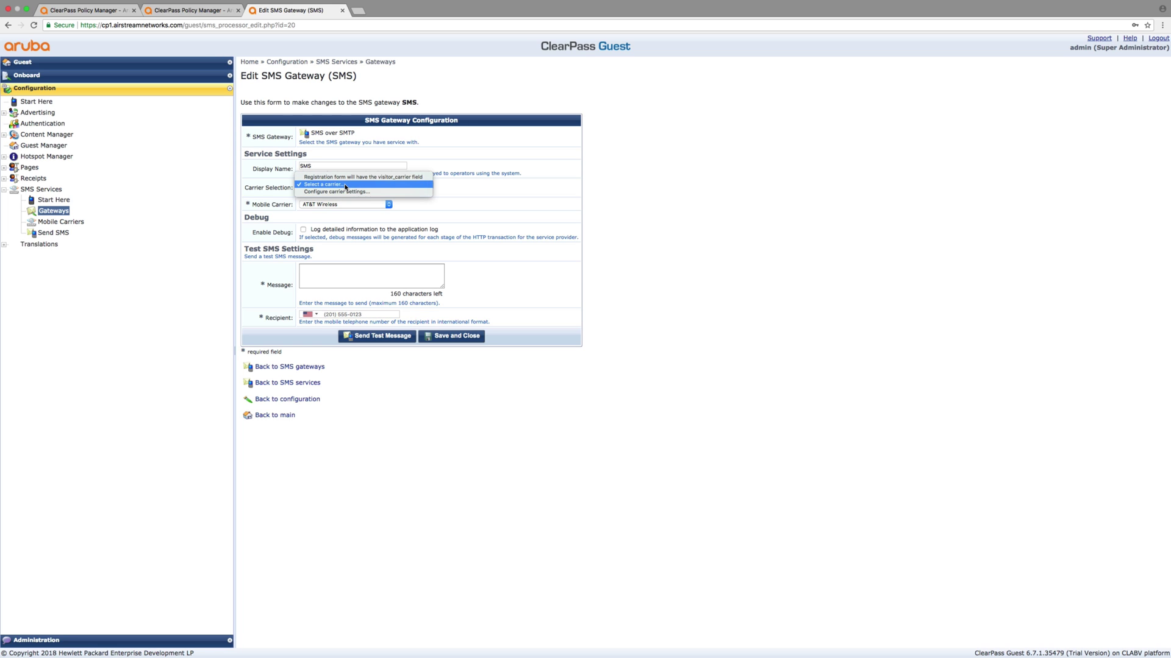
left_click(464, 188)
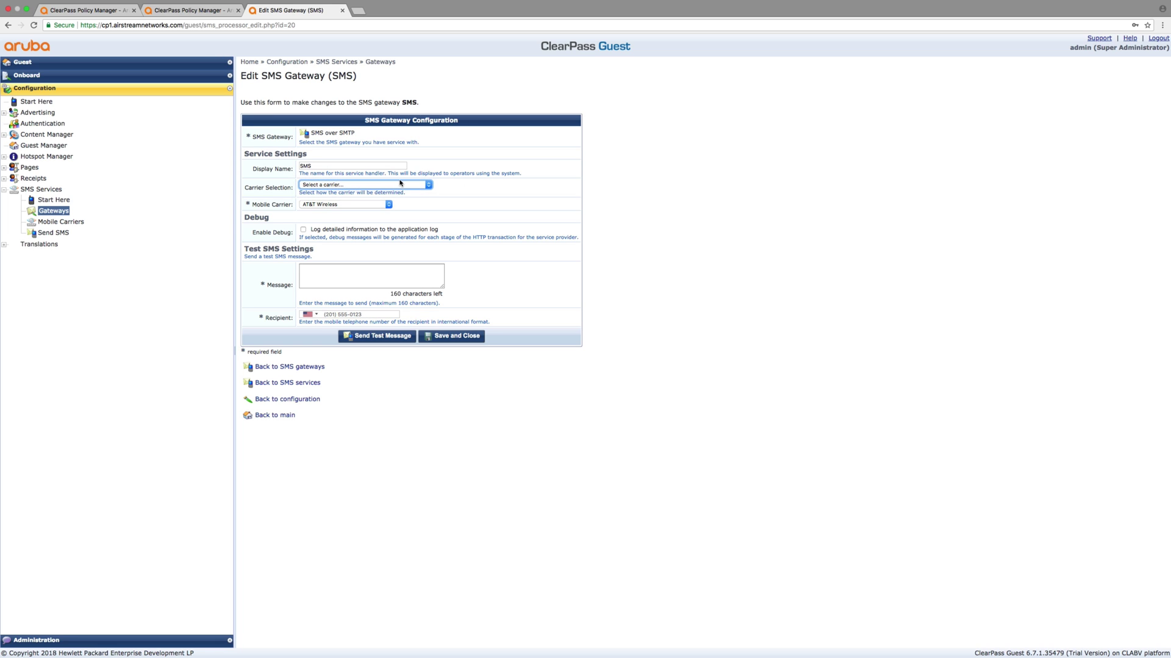
left_click(396, 186)
left_click(396, 184)
left_click(396, 186)
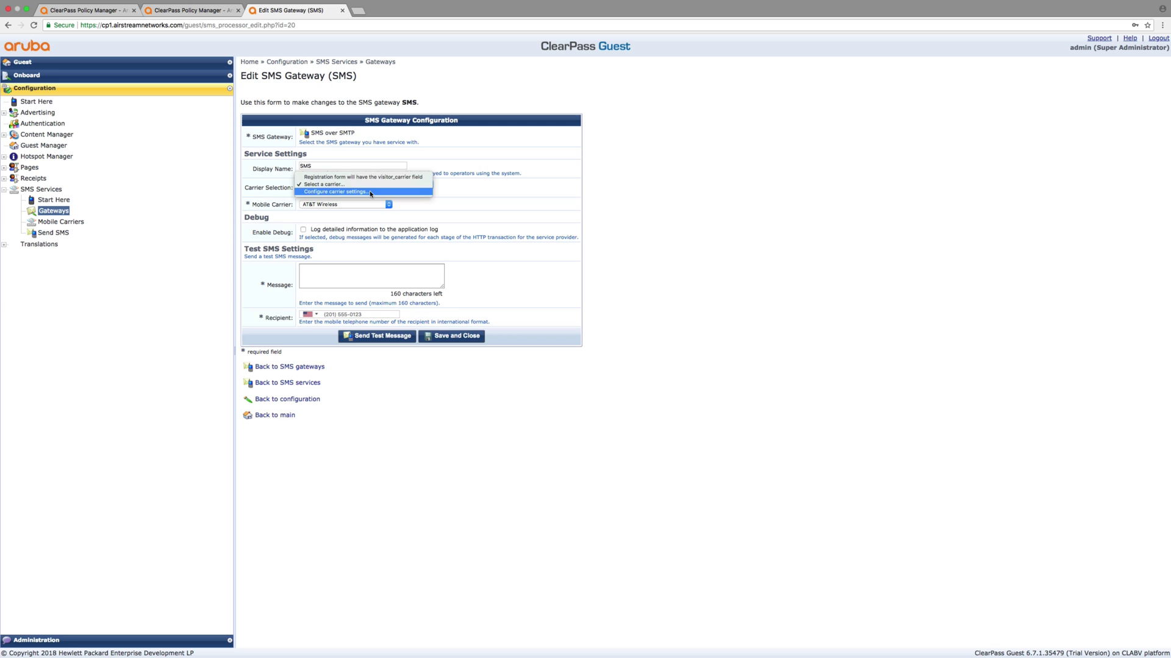
left_click(371, 192)
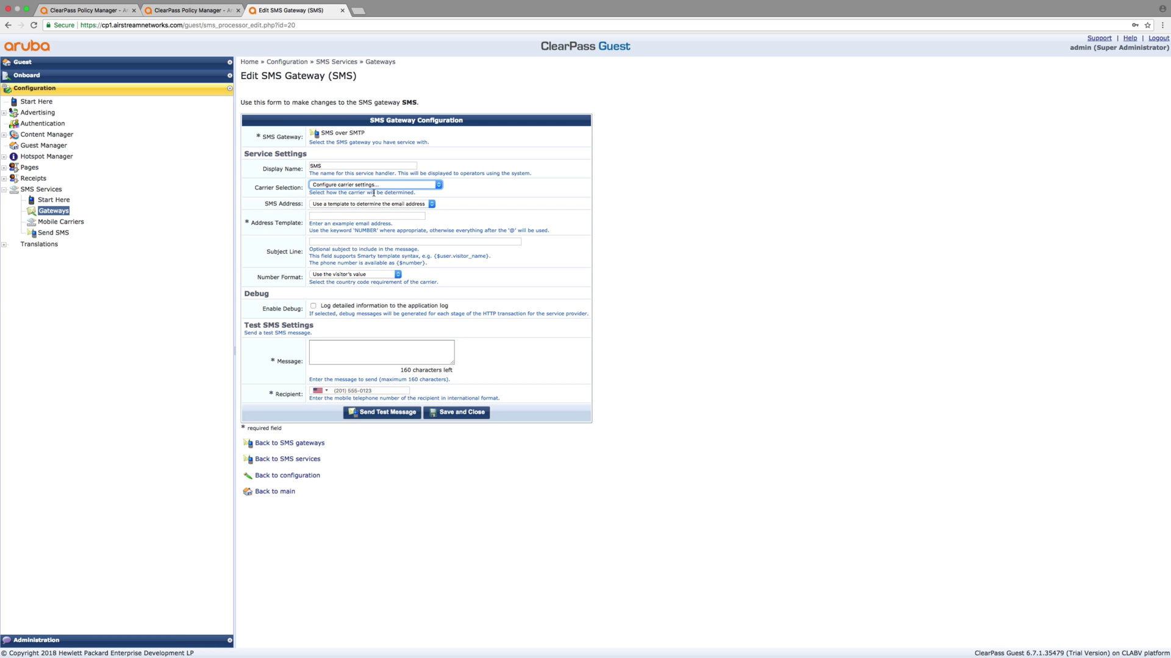
left_click(61, 222)
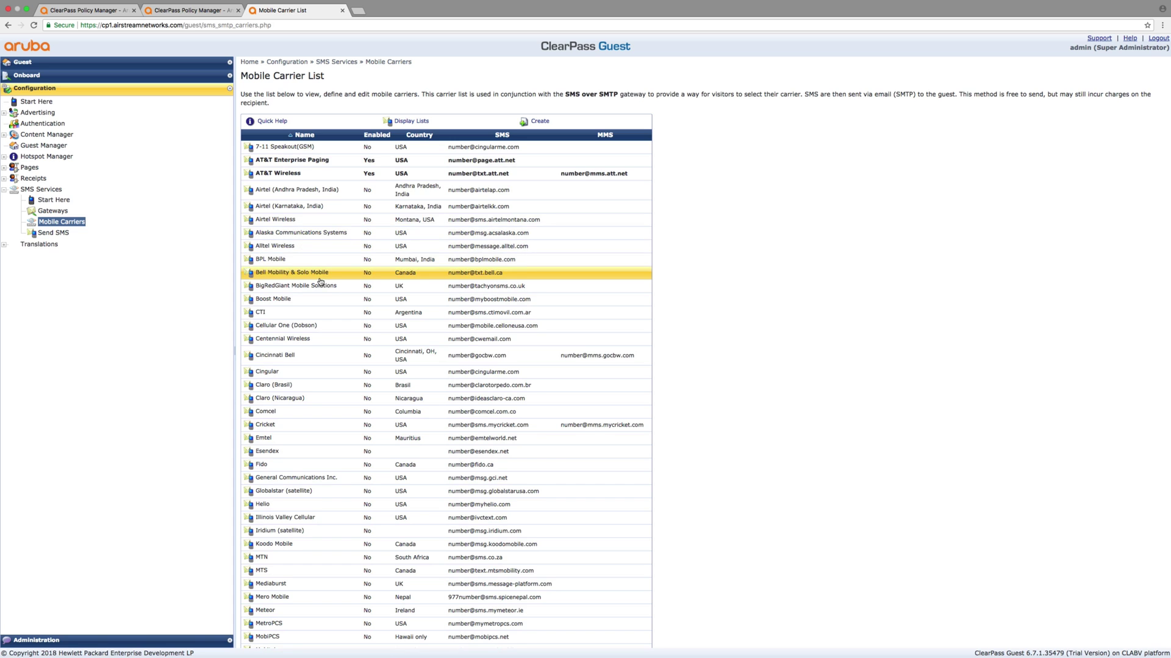
Go to Configuration > Pages > Self-Registrations and select the Air-Self-Registration row
scroll(320, 282, "down", 5)
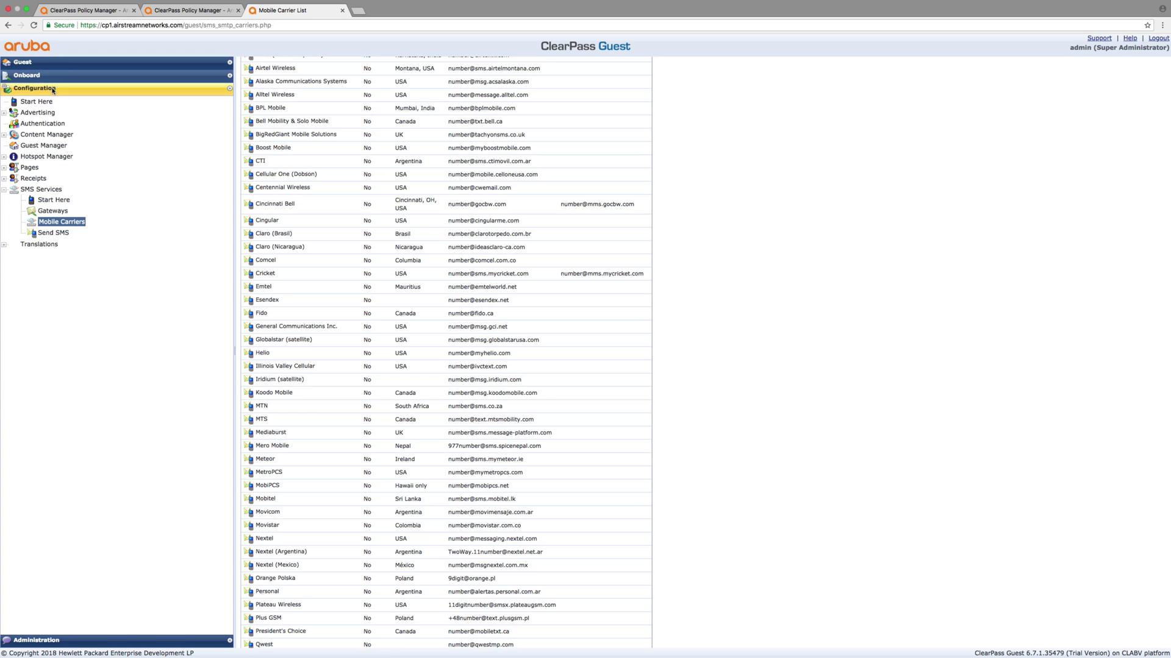
left_click(29, 167)
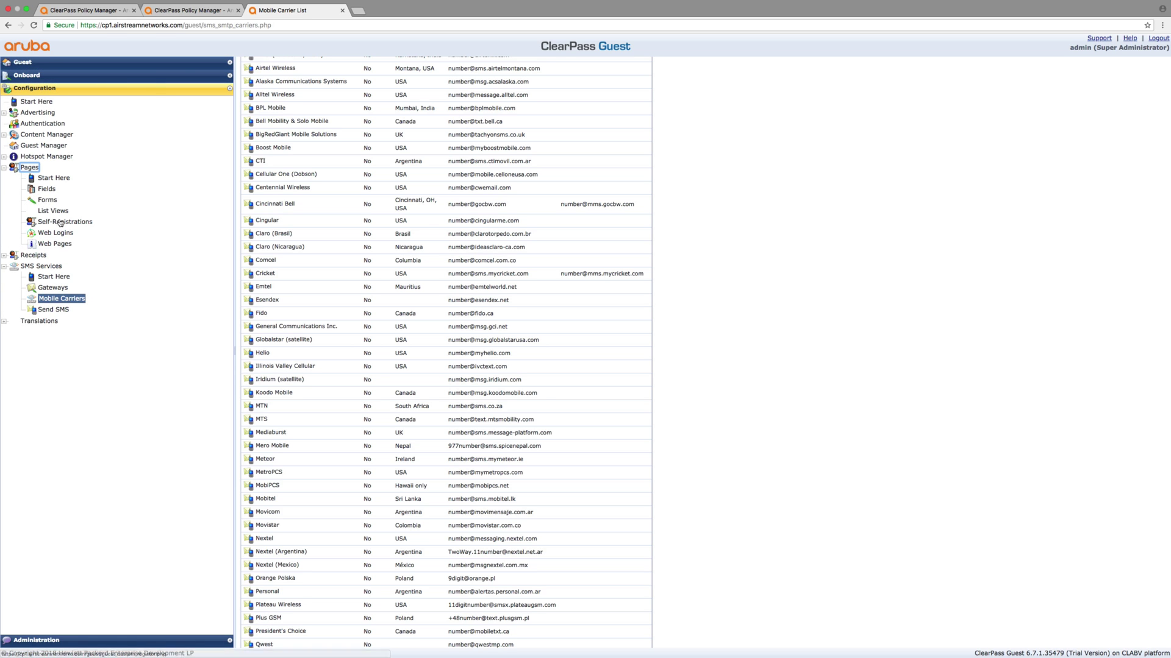
left_click(60, 222)
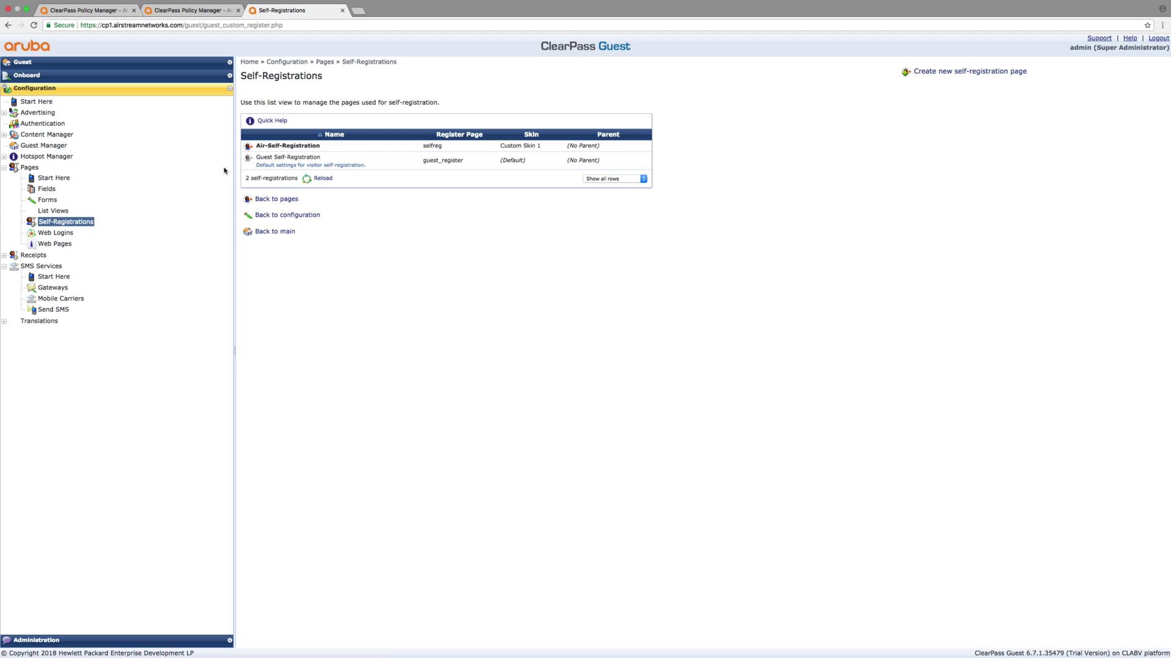
left_click(329, 146)
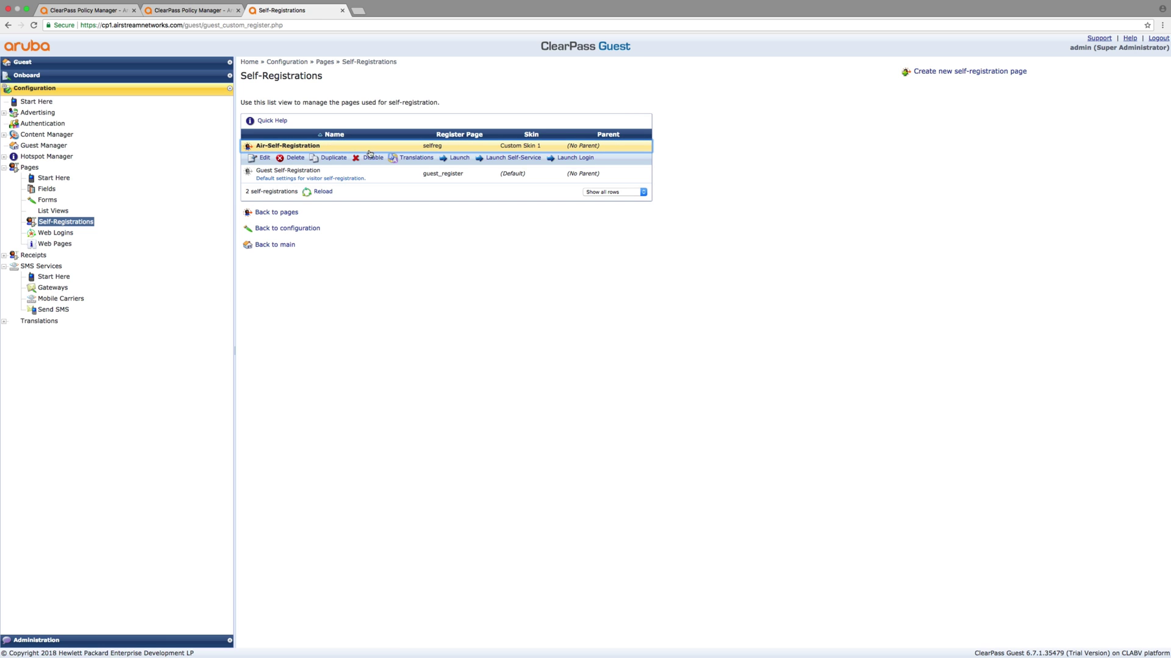
Launch the Air-Self-Registration form and review the carriers offered in its Mobile Carrier list
left_click(463, 159)
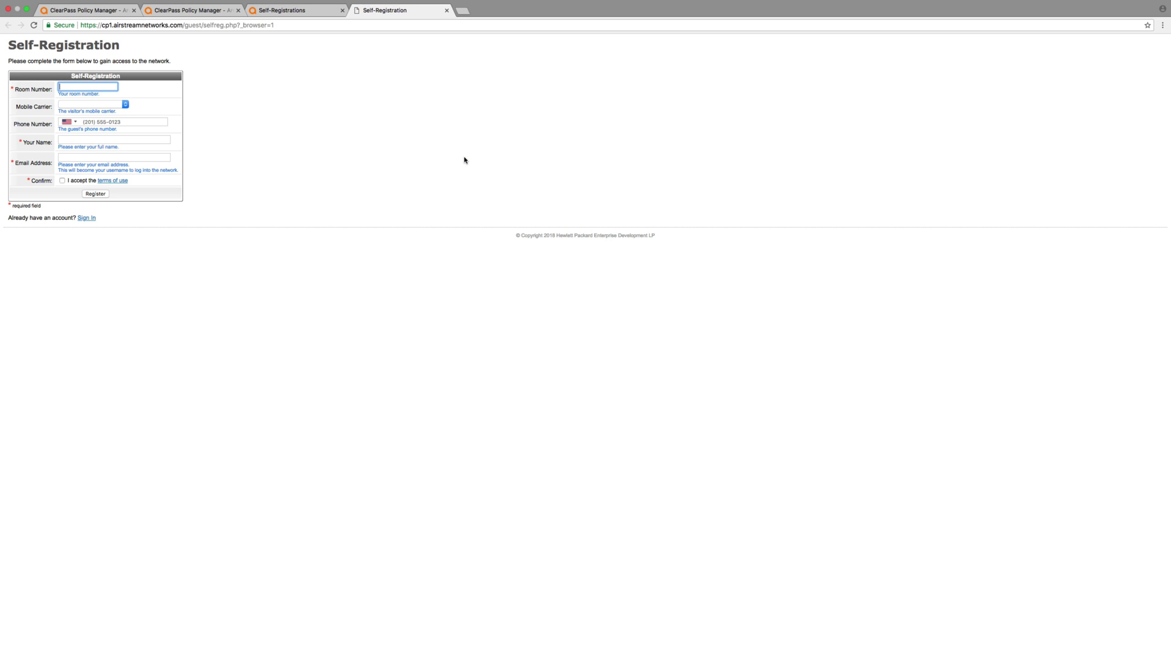
left_click(125, 106)
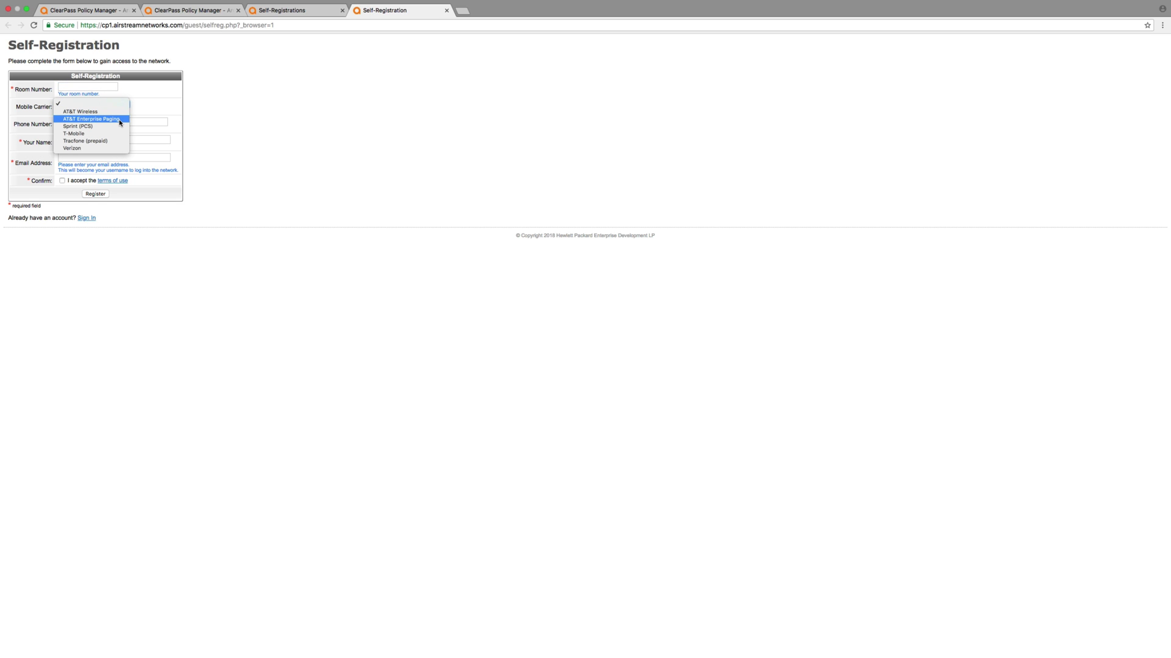
left_click(278, 129)
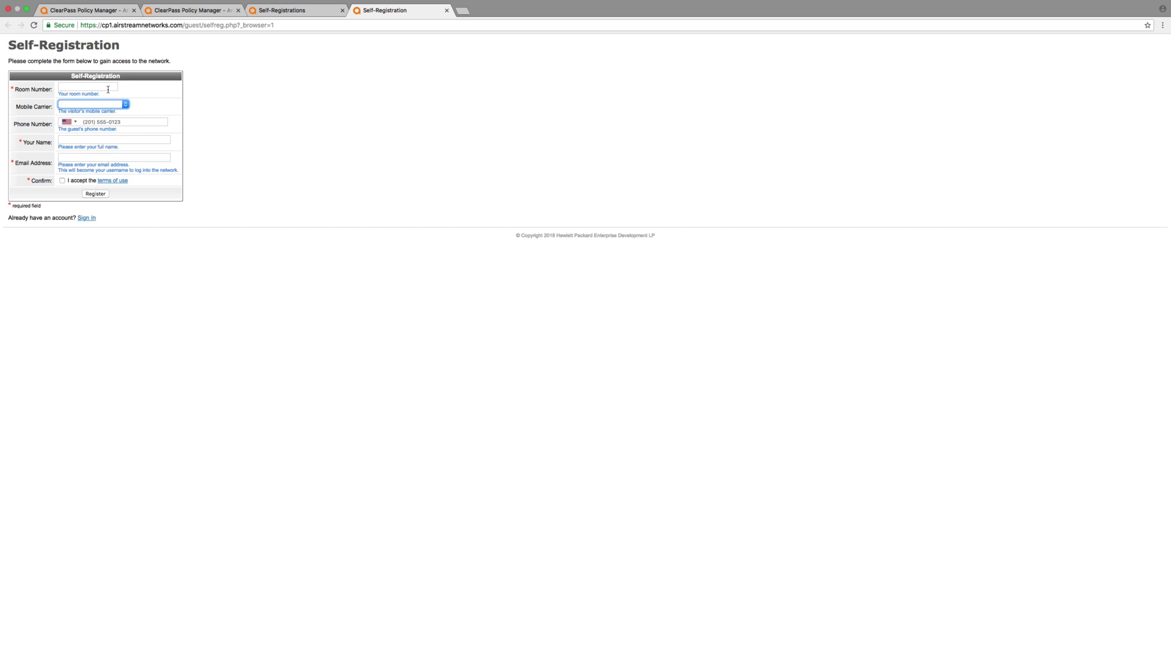